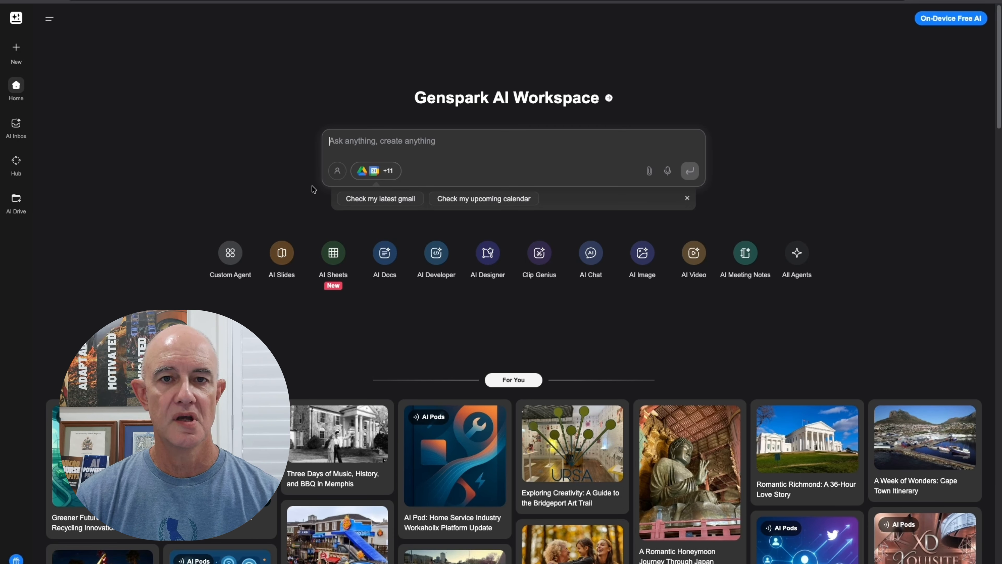
- Review the personalization settings and the list of connected tools, leaving both unchanged
click(334, 173)
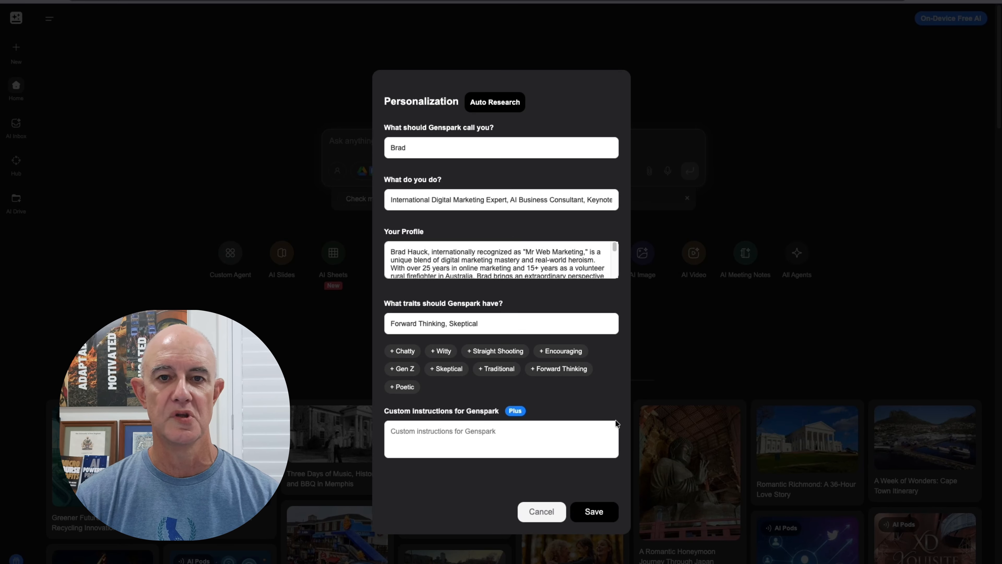
click(551, 513)
click(382, 174)
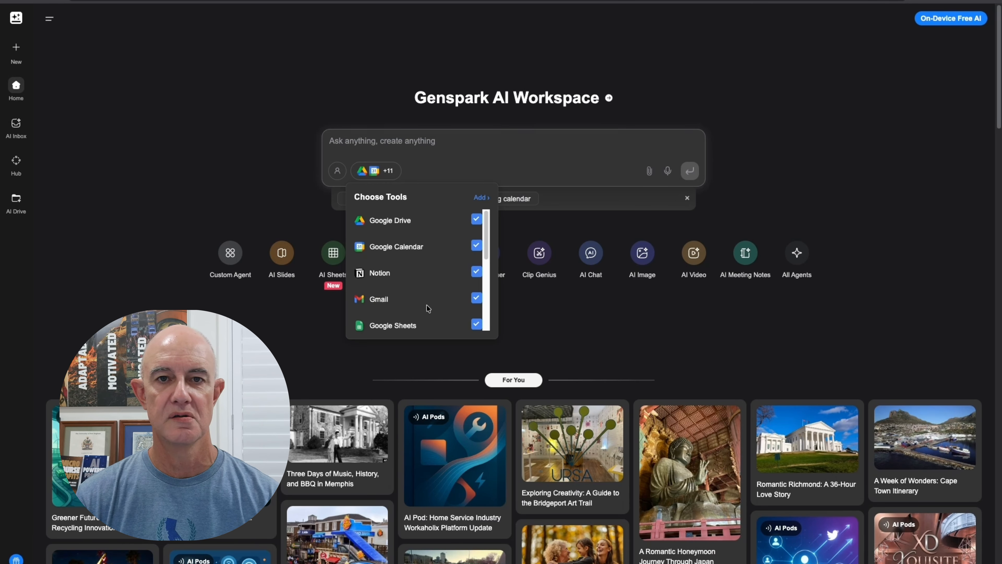
drag(488, 249, 488, 221)
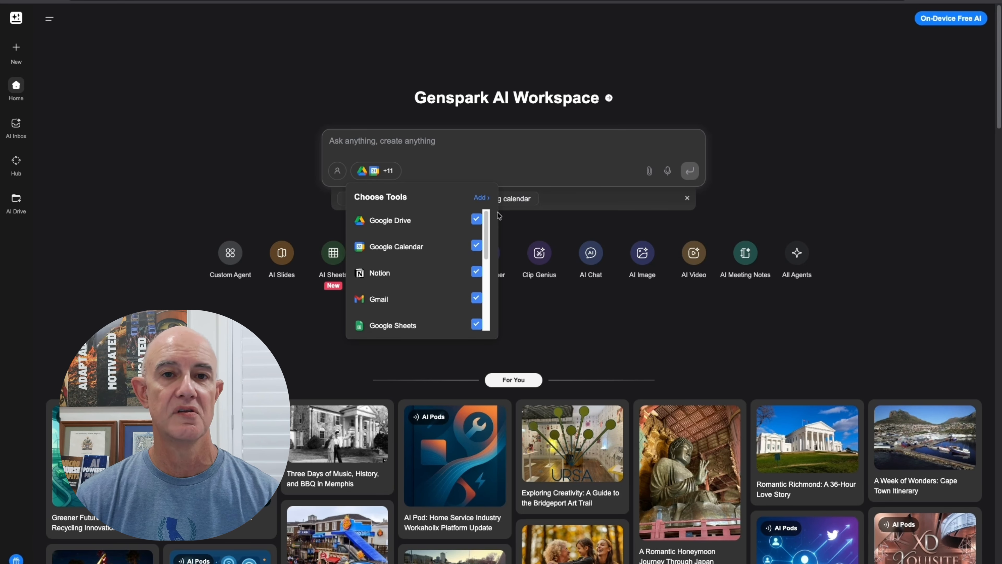
click(686, 82)
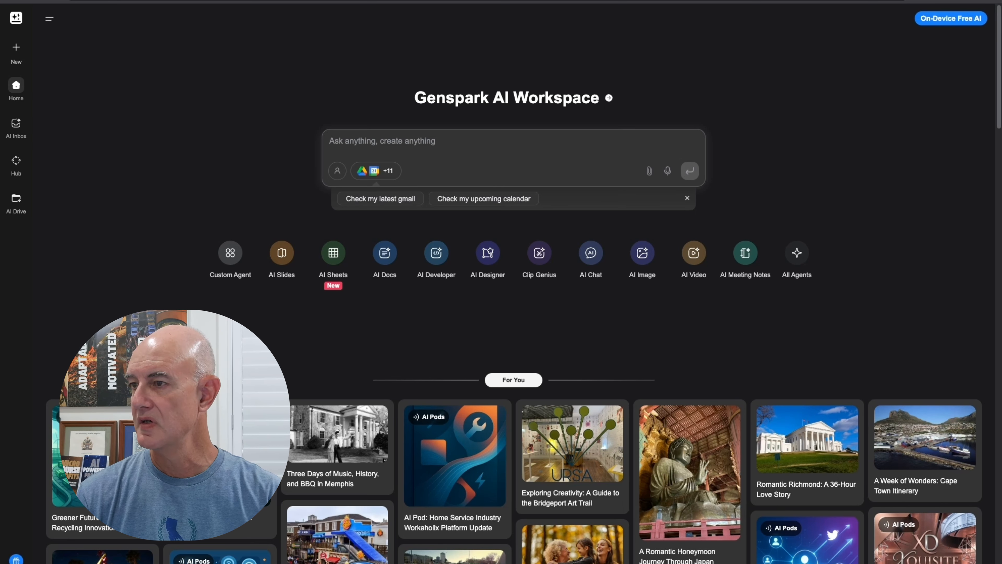
- Open AI Slides and attach the "Command and ..." PDF article to the presentation prompt
drag(962, 224, 367, 143)
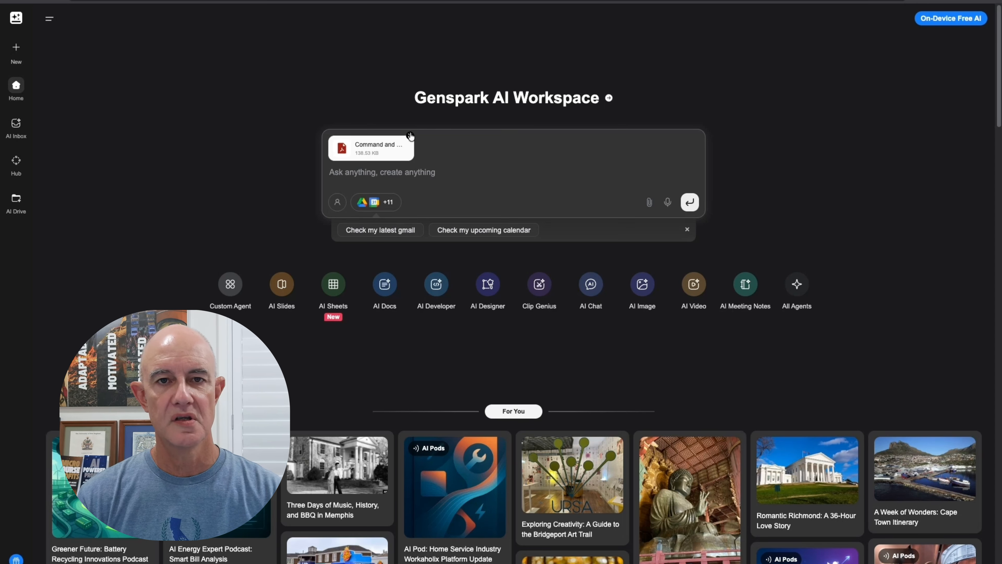
click(280, 284)
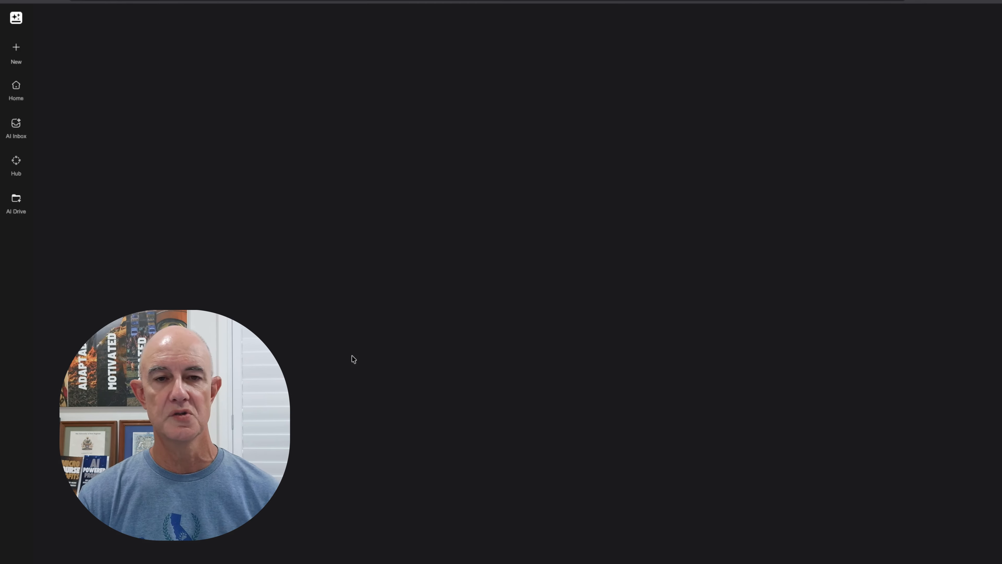
click(504, 149)
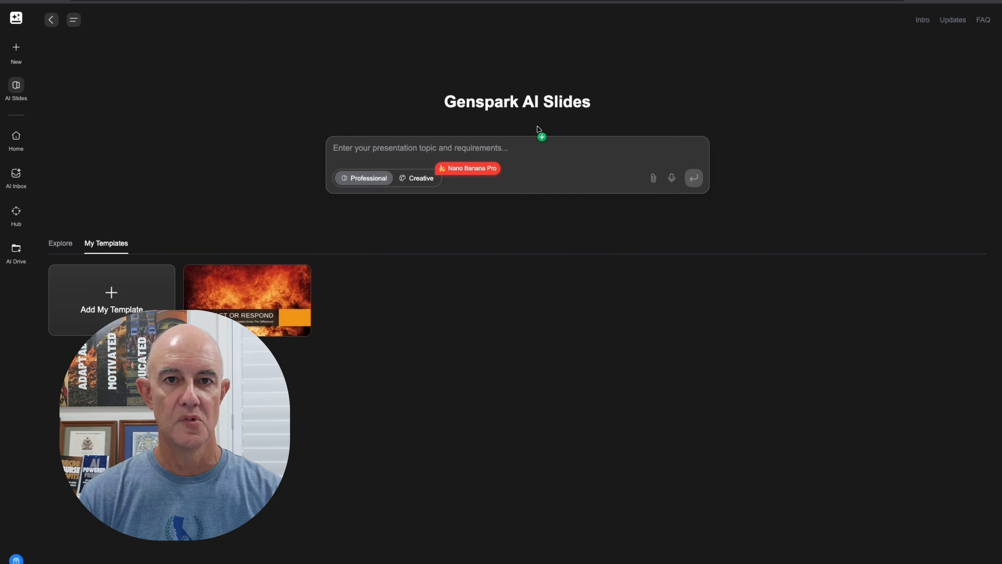
drag(538, 127, 447, 139)
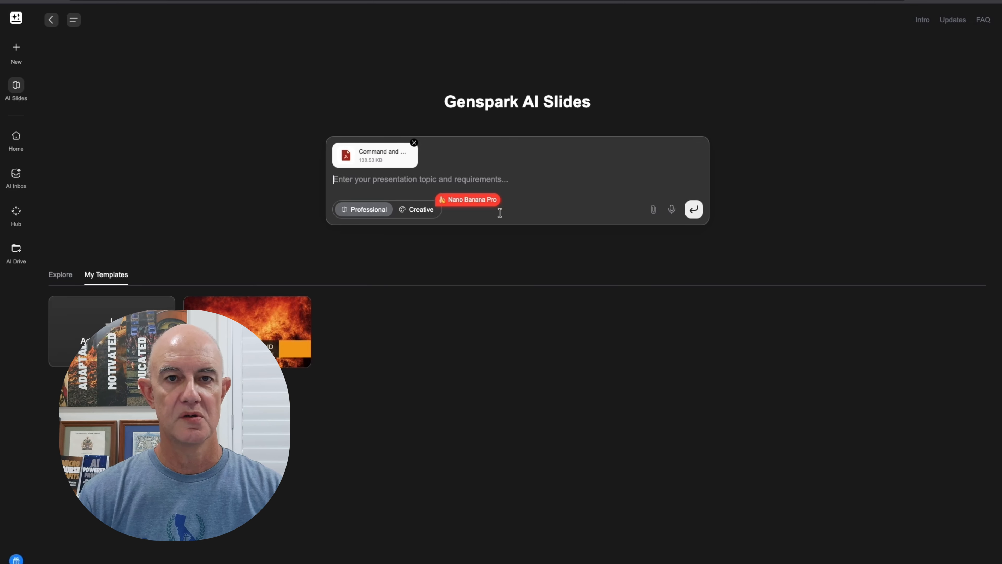
- Enter the prompt "Please create a presentation based on the main point covered in this article. Use the fire idioms and business comparison to illusrate the concepts"
text(Please )
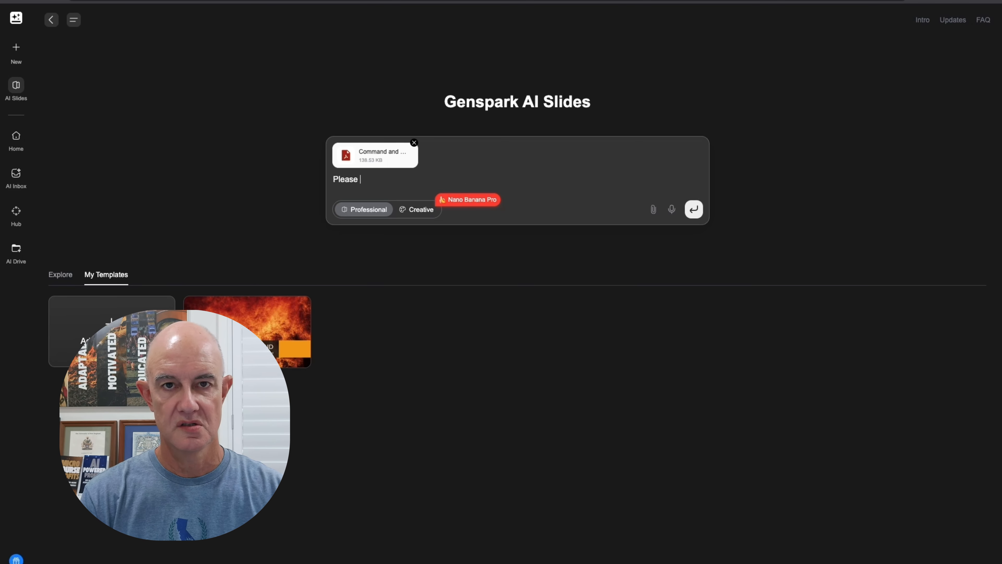
text(create a )
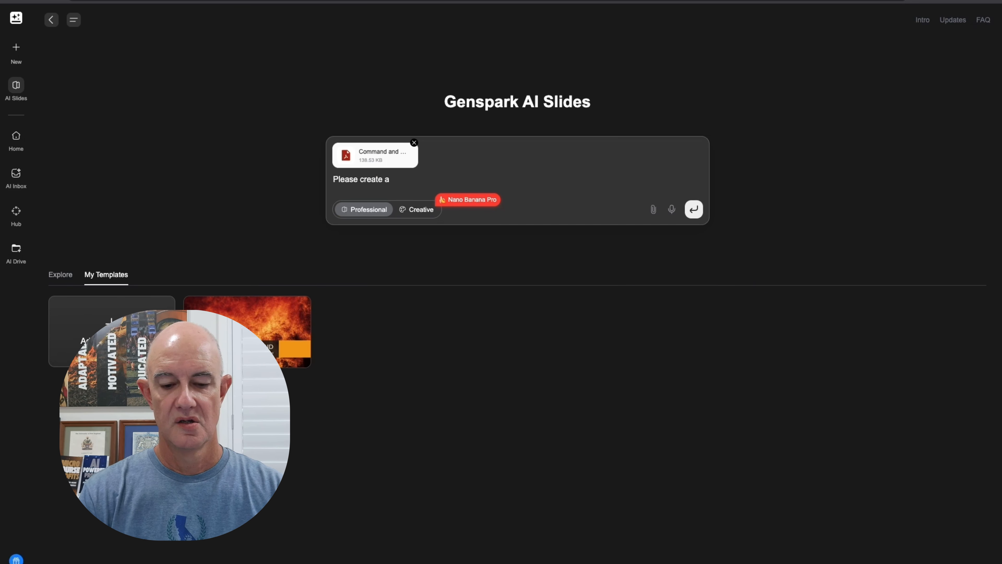
text(presentation )
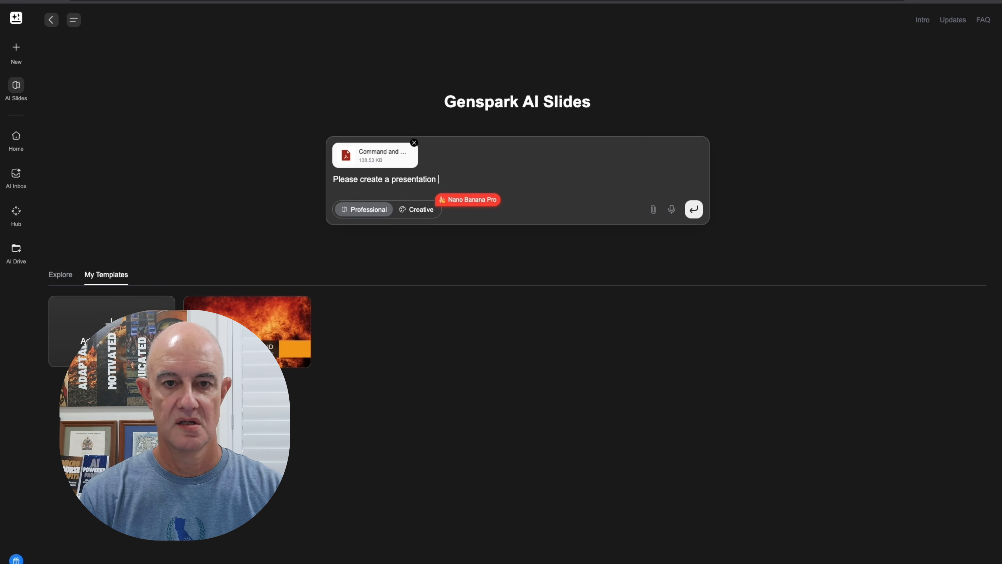
text(based on the)
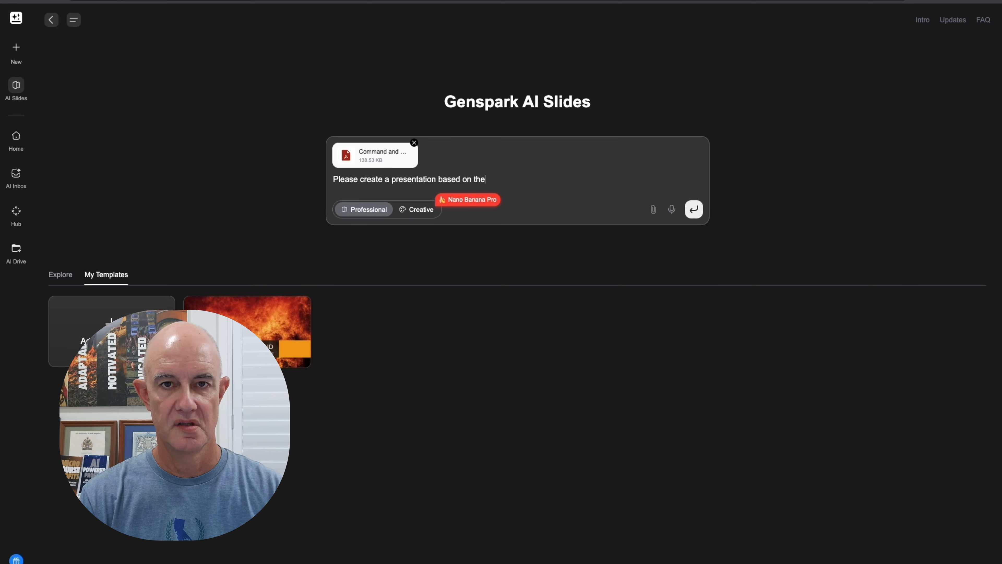
text( main point c)
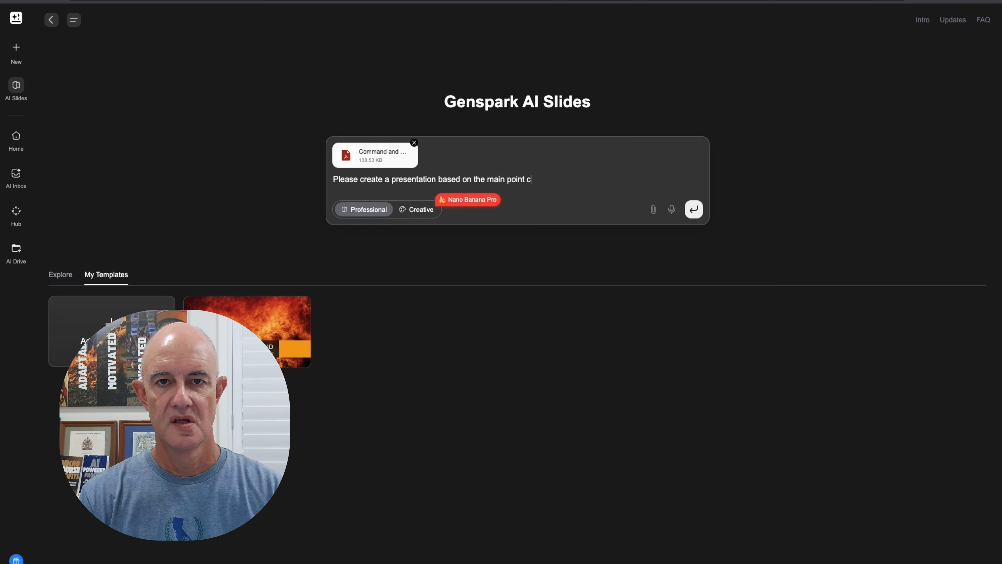
text(overed in this)
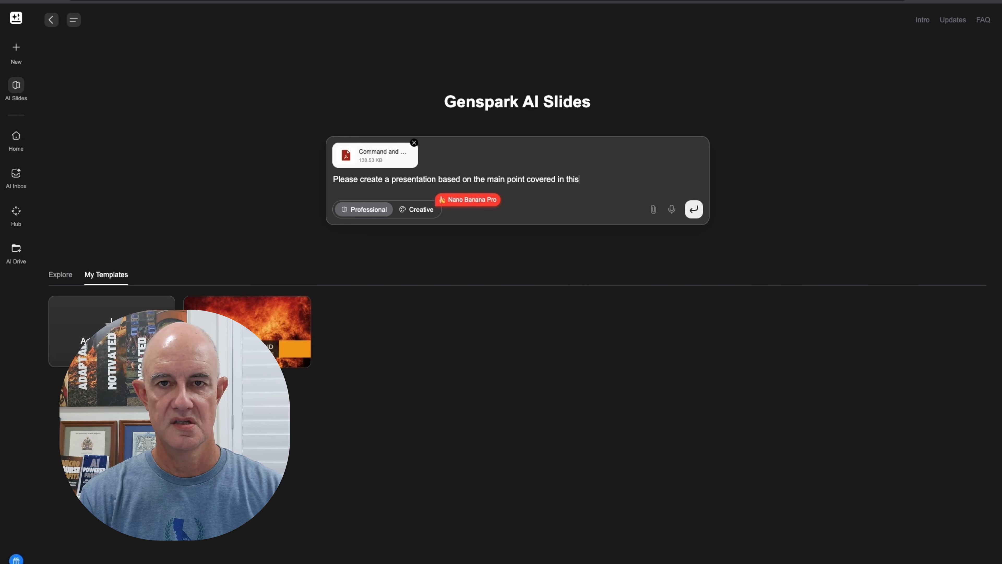
text( article. )
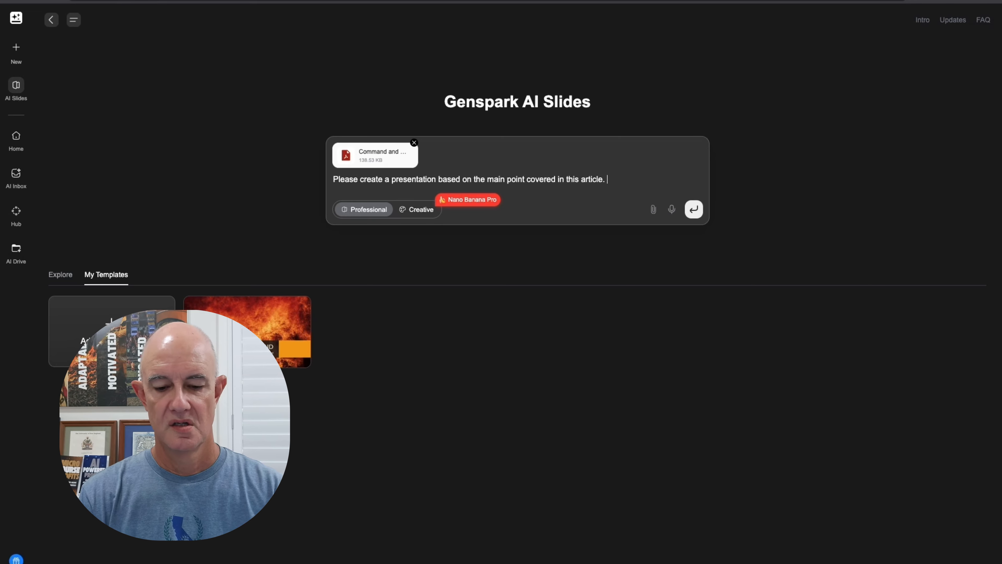
text(Use the fire id)
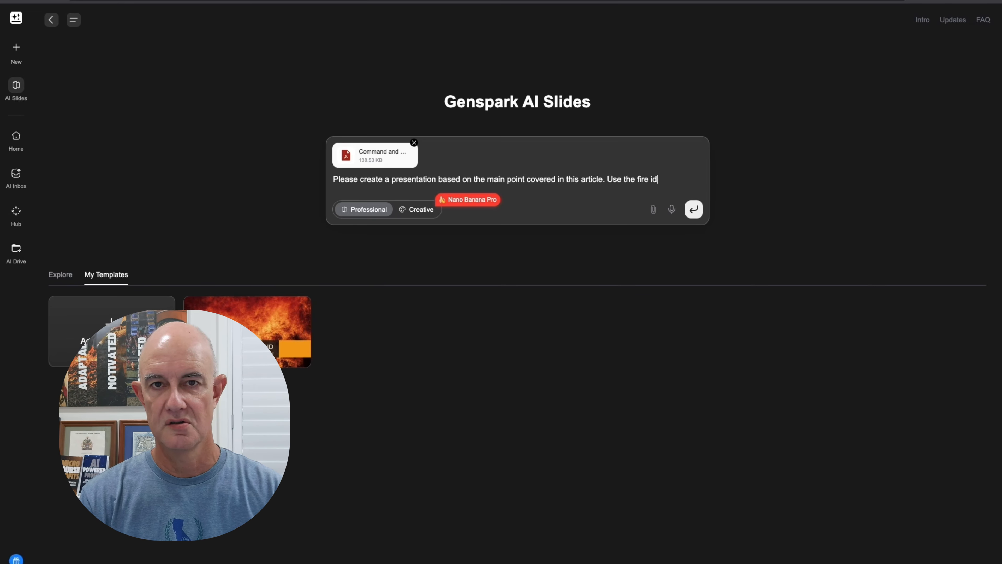
text(ioms and business c)
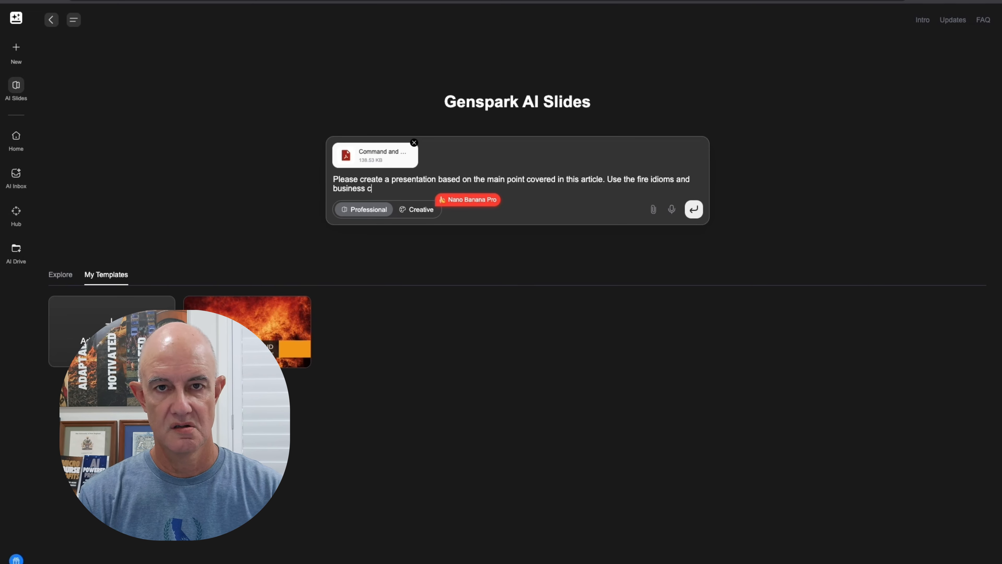
text(omparis)
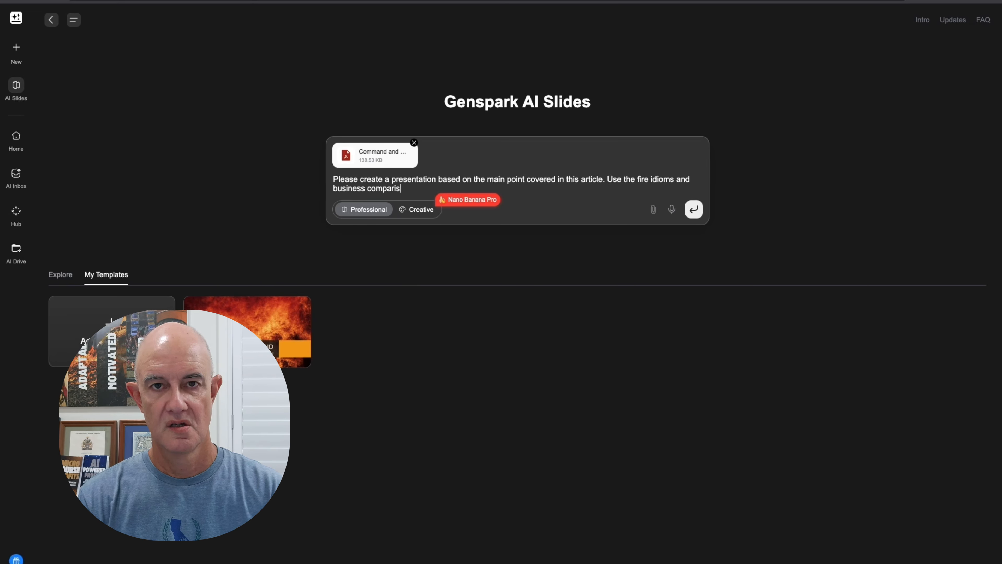
text(on to illusrate )
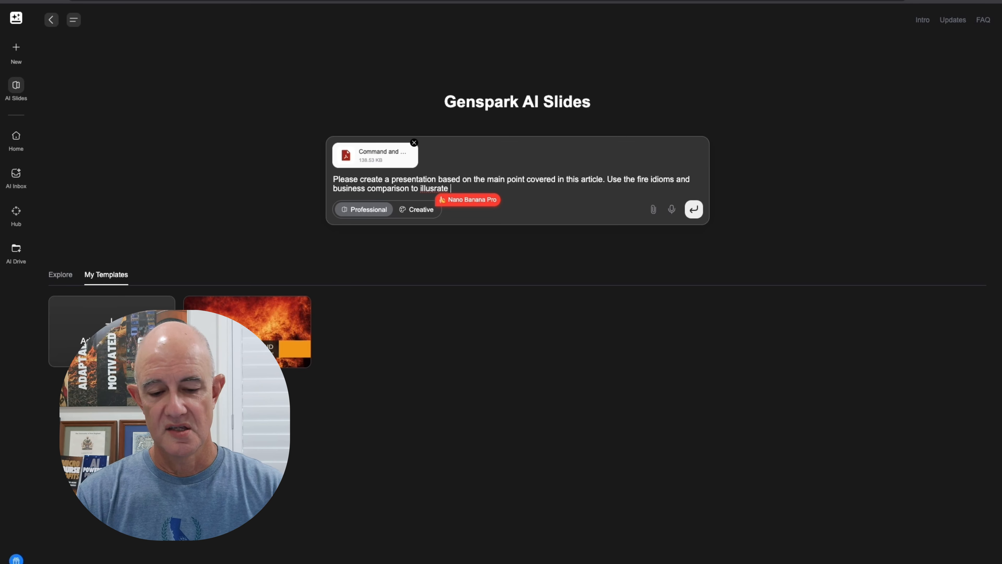
text(the concepts)
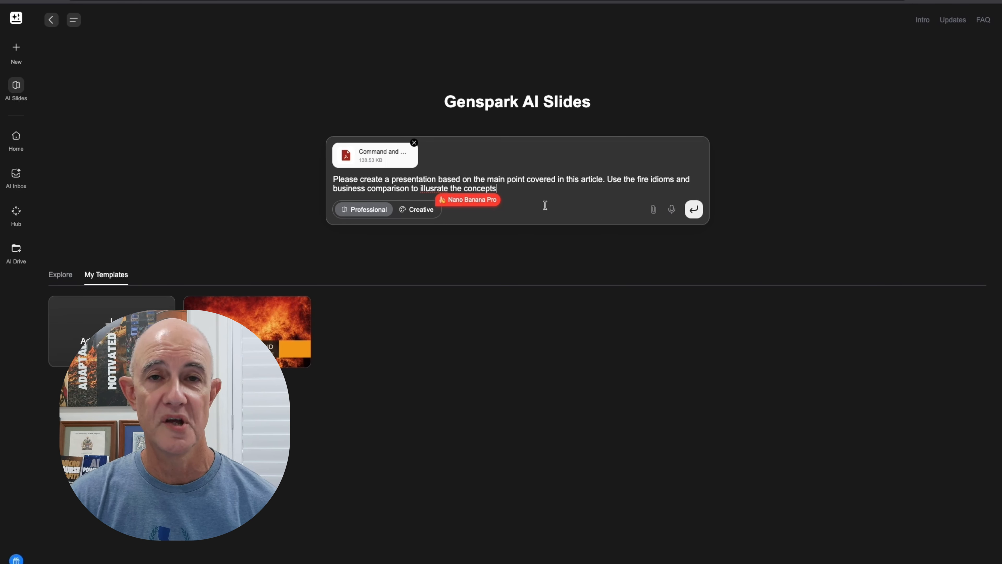
- Allow microphone access and dictate a request for a light, fun, punchy business presentation of the article's main points, using fire idioms and business comparisons
click(671, 211)
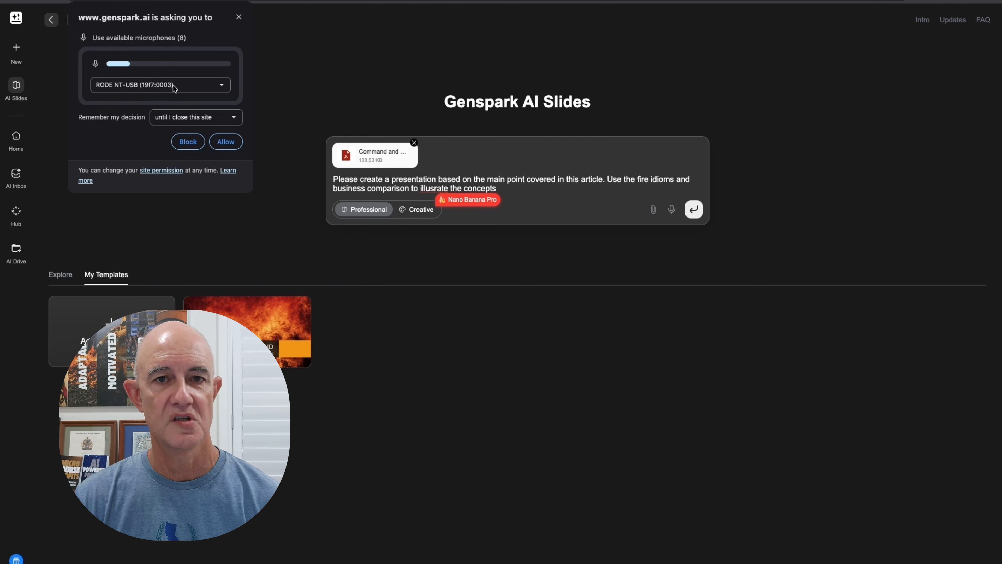
click(227, 146)
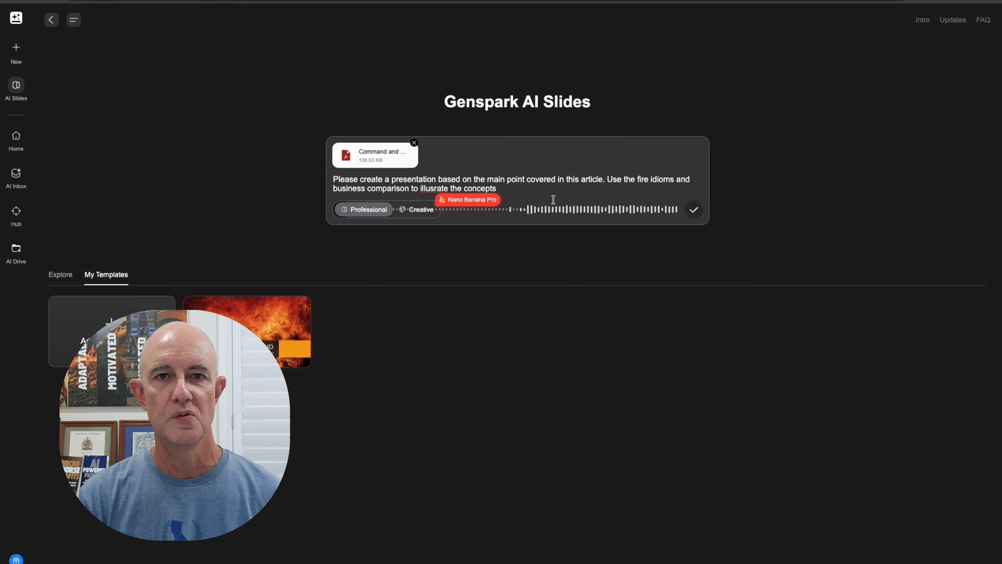
click(694, 210)
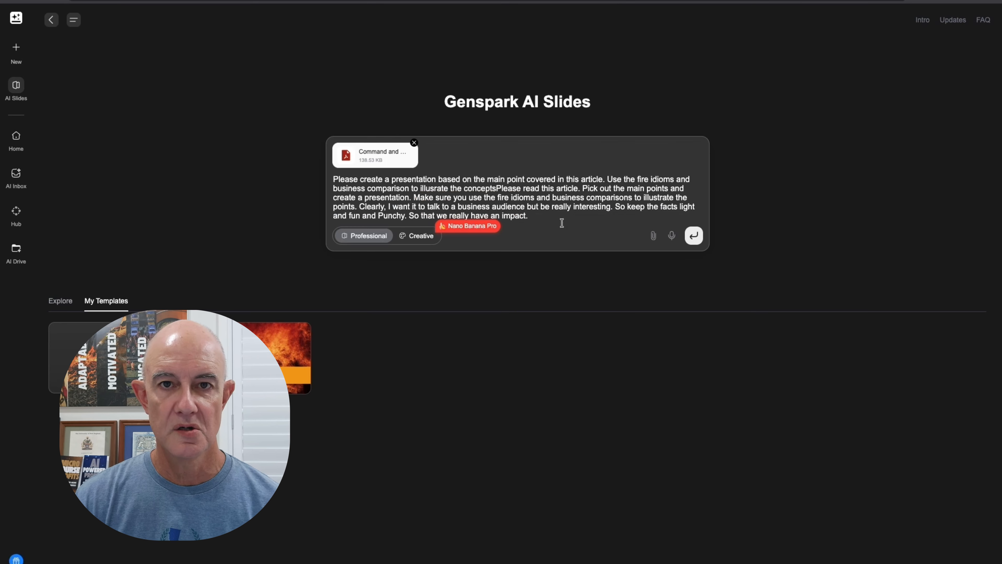
- Delete the typed request in front of the dictated text and submit the prompt to generate the presentation
drag(496, 188, 315, 182)
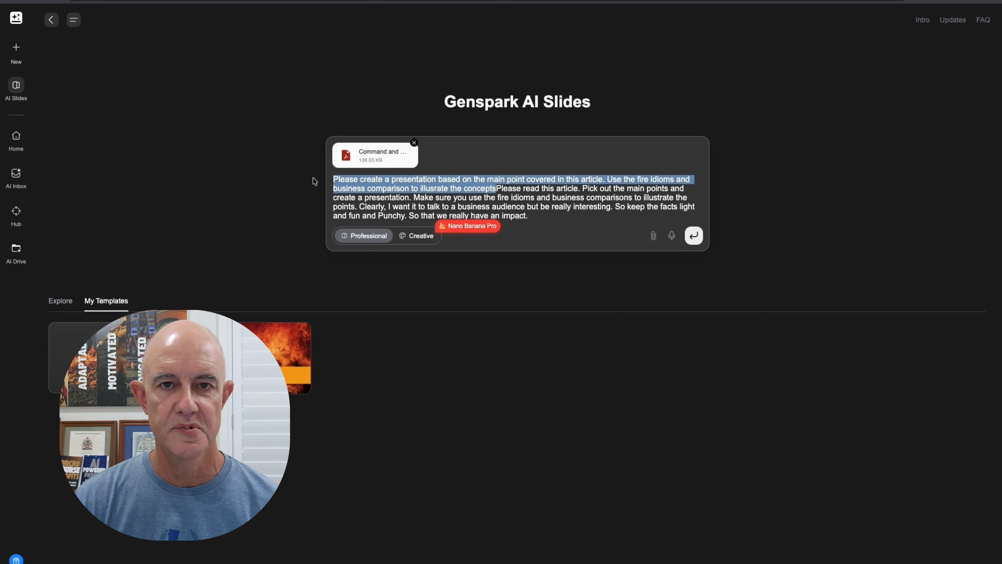
key(BackSpace)
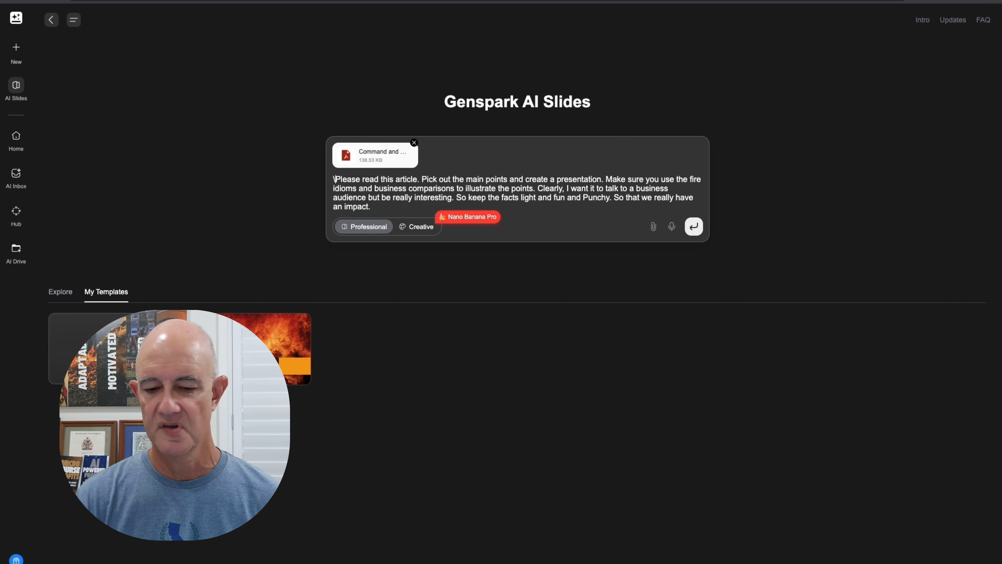
key(BackSpace)
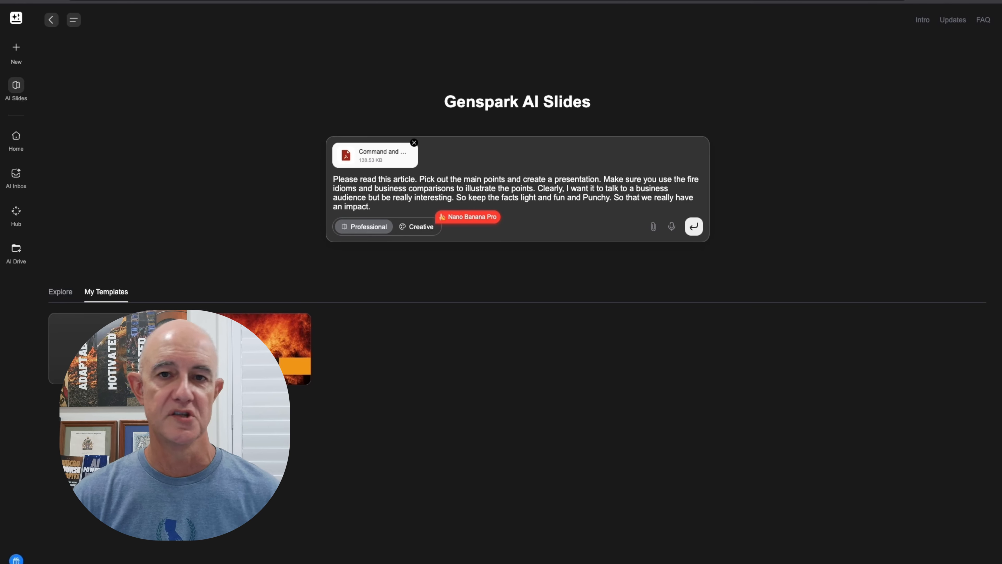
click(694, 226)
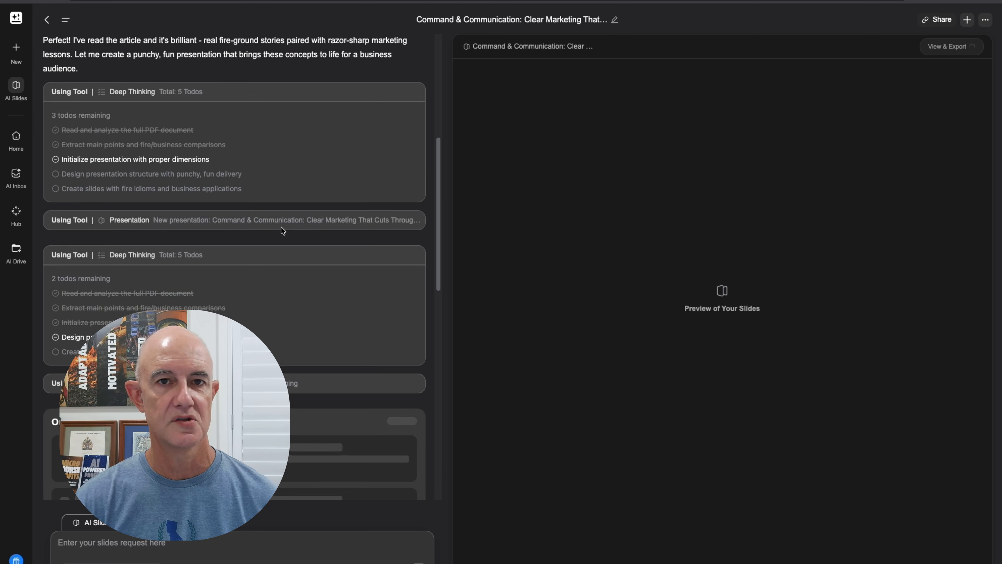
- Examine the generation progress in the to-do lists and outline, and the first slide's preview, code and thinking views
scroll(281, 228, up, 1)
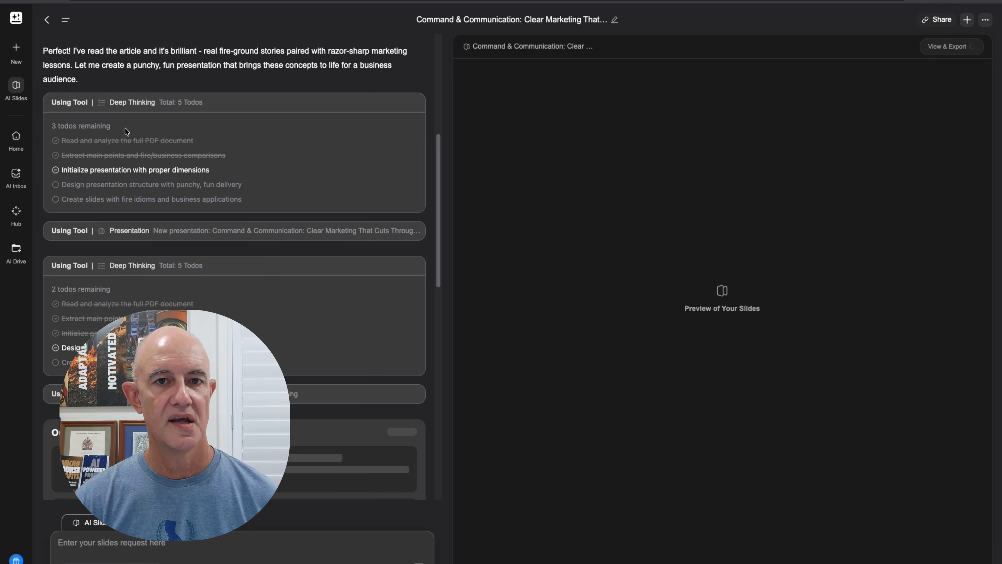
scroll(205, 195, down, 3)
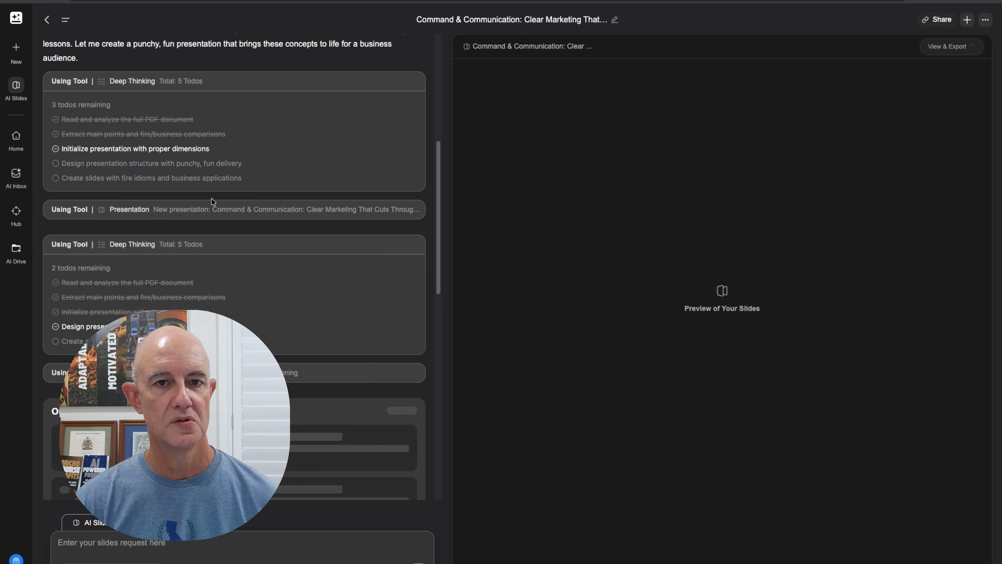
scroll(316, 206, down, 7)
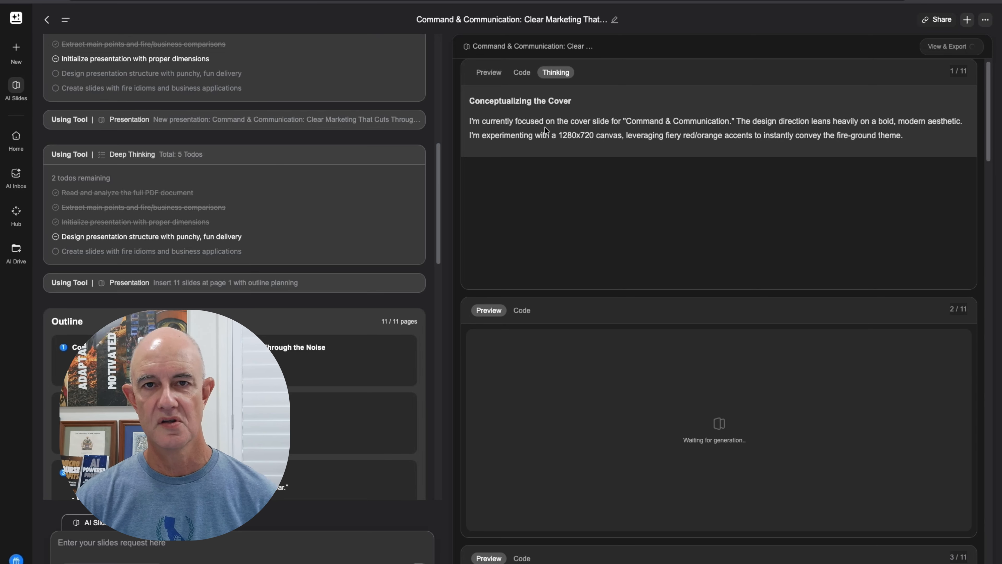
click(528, 75)
click(491, 77)
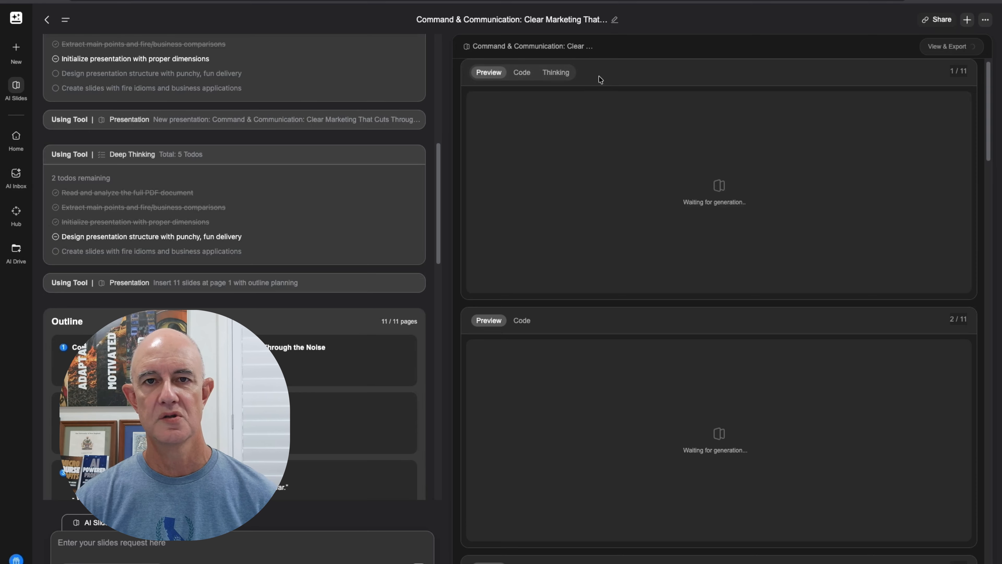
click(558, 74)
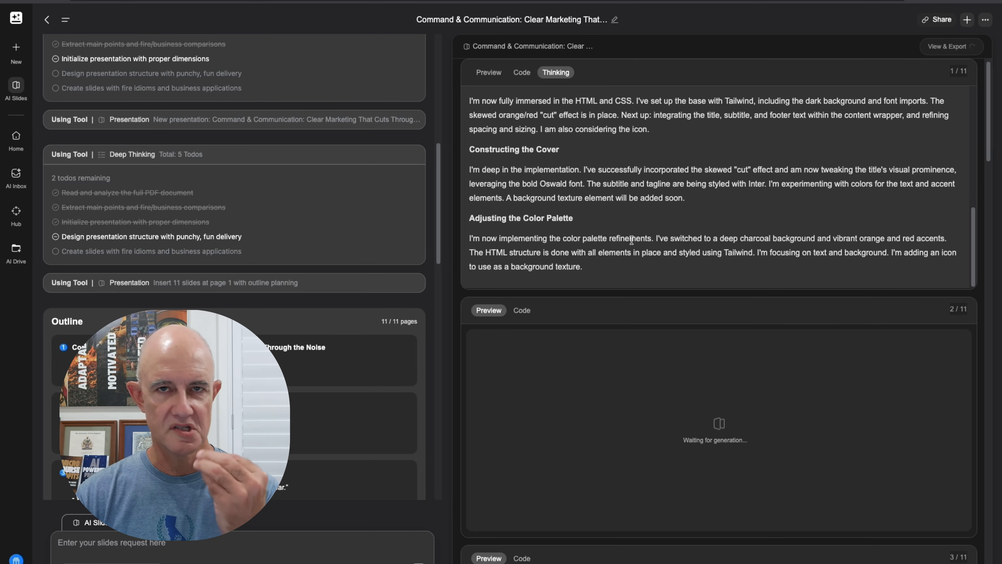
click(522, 74)
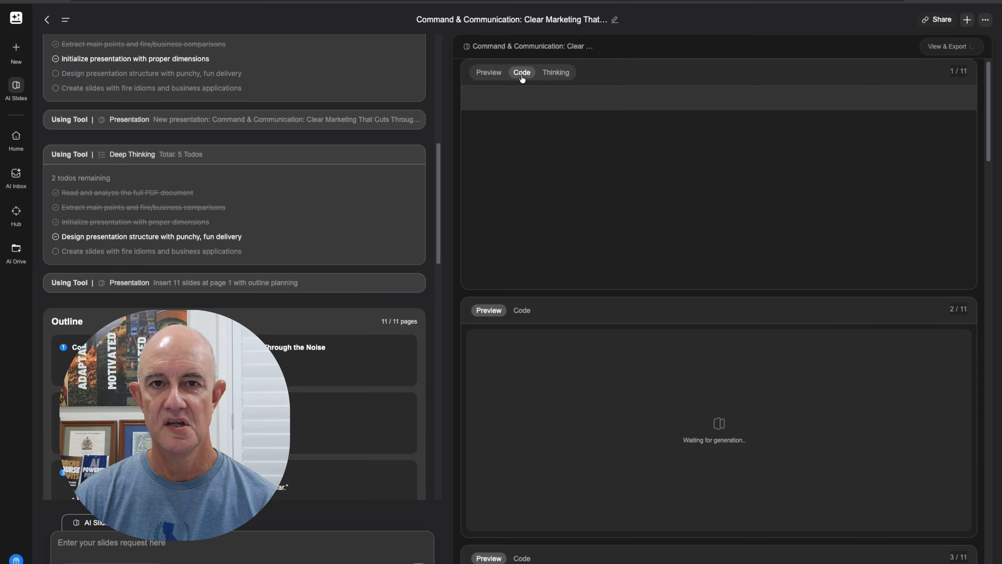
click(480, 75)
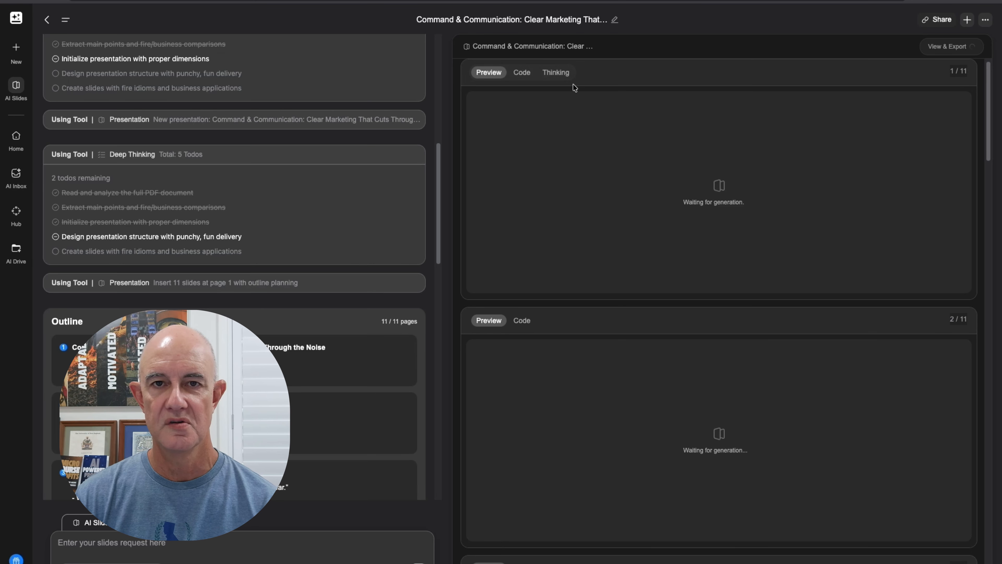
click(563, 75)
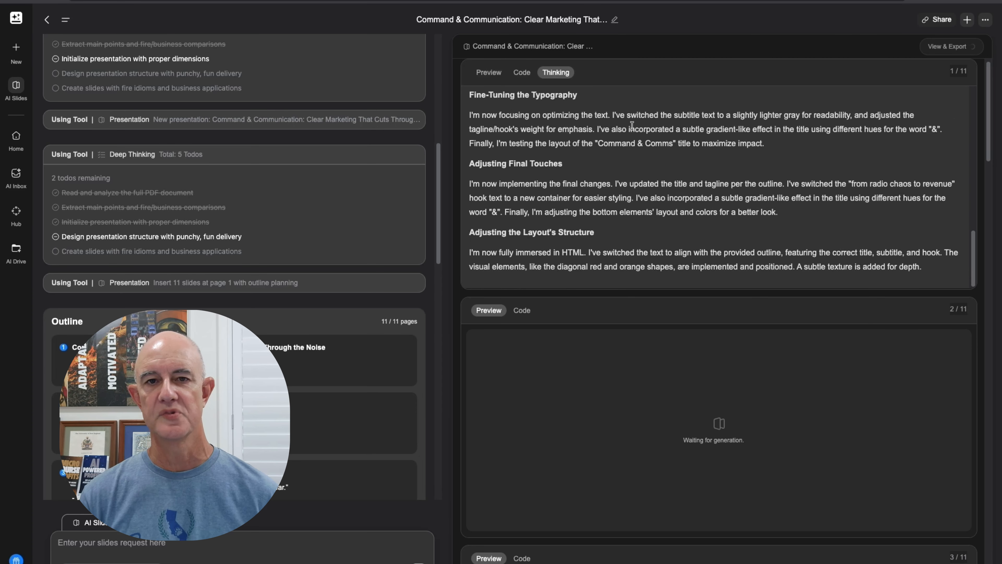
- Read through the 11-slide outline, from the title slide to the closing "Words Are Instructions, Not Decoration" entry
scroll(234, 267, down, 2)
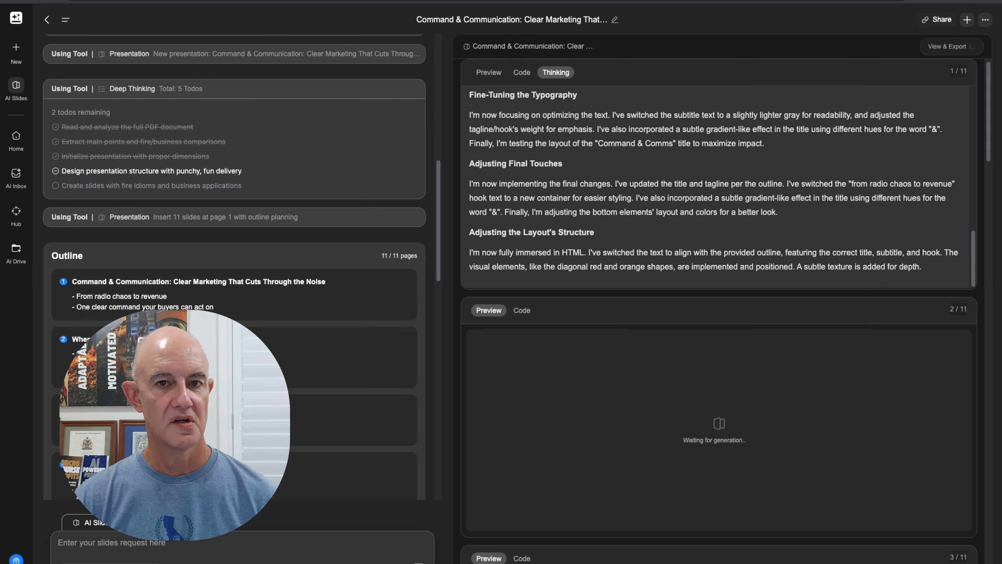
scroll(207, 299, down, 3)
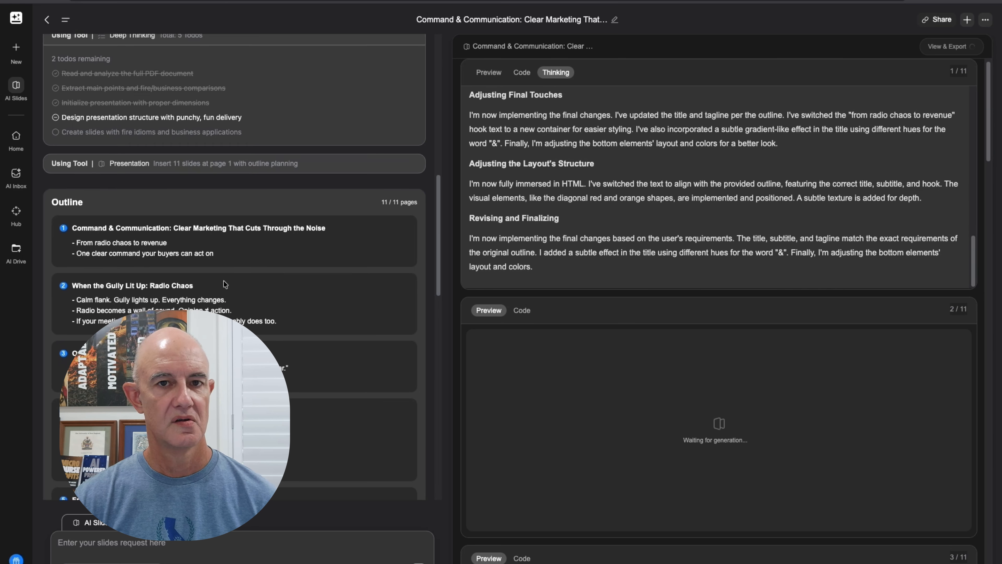
scroll(223, 282, down, 1)
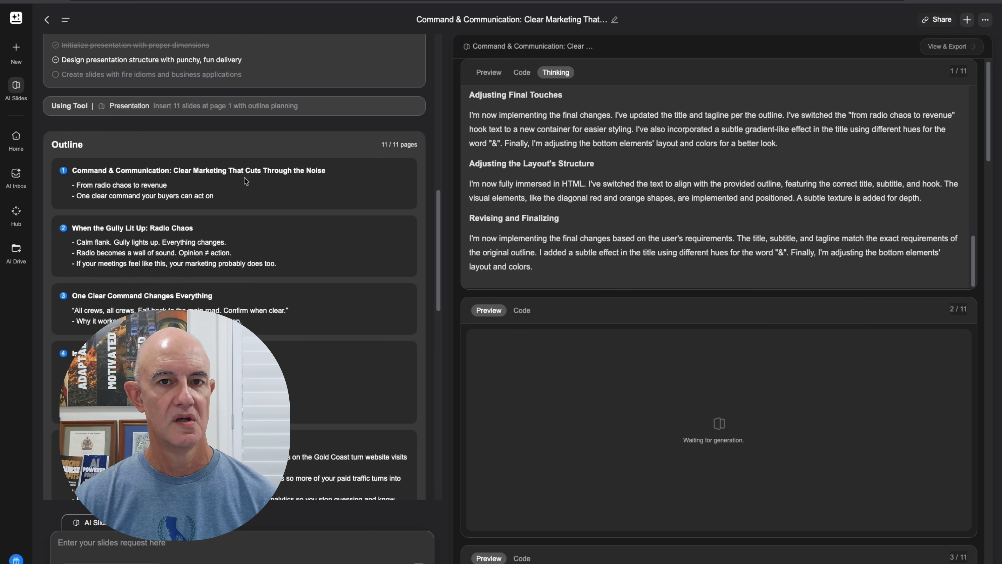
scroll(253, 206, down, 2)
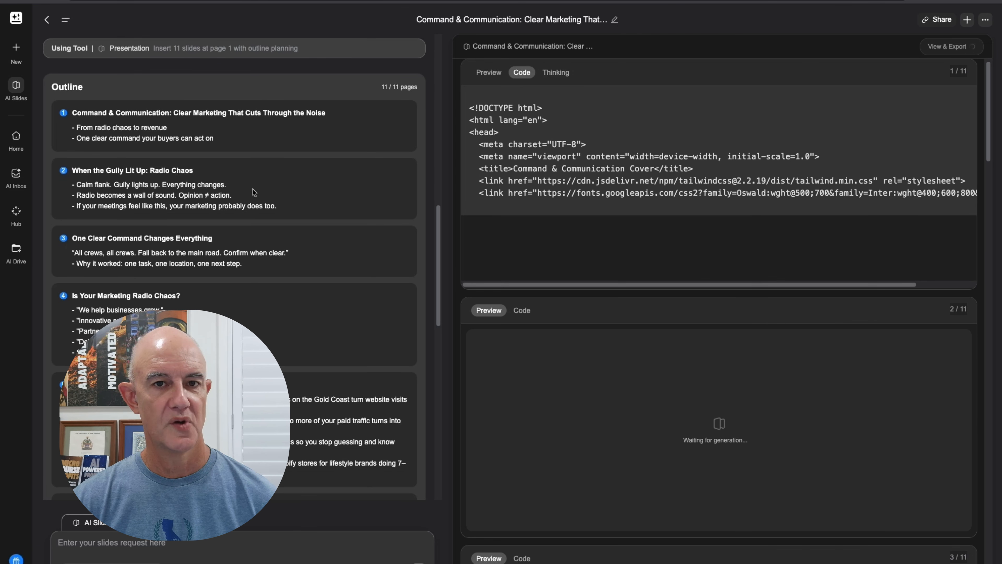
scroll(253, 196, down, 1)
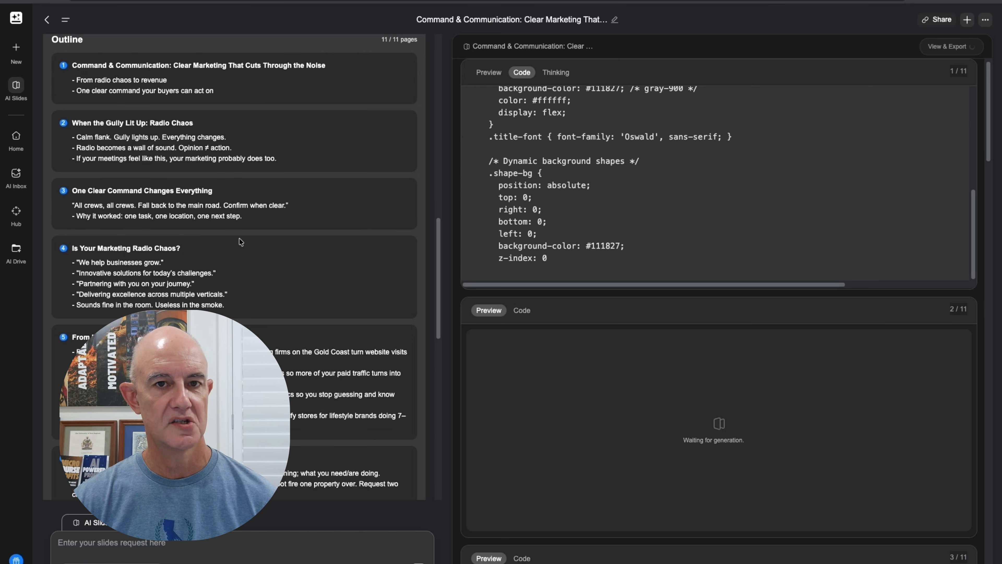
scroll(239, 241, down, 3)
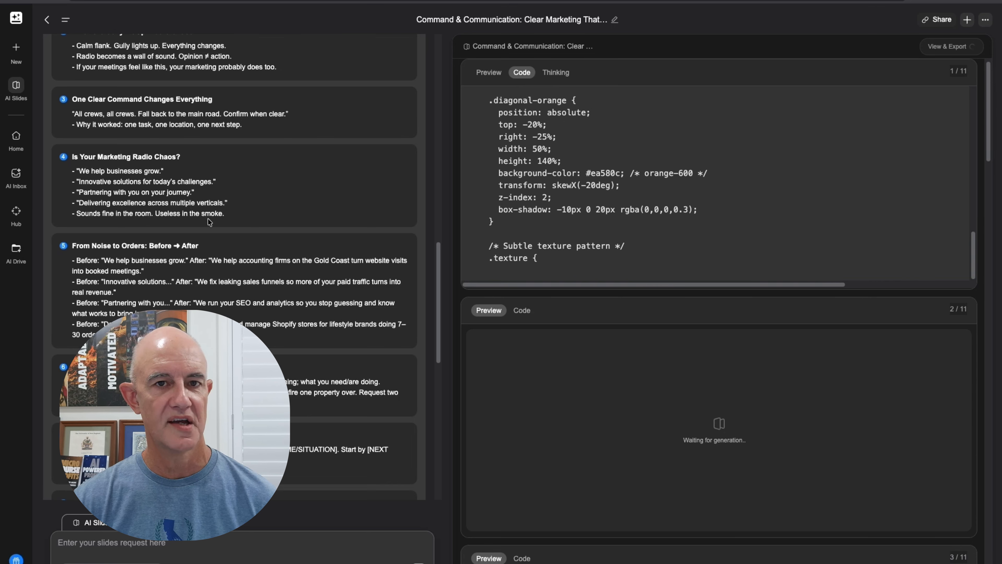
scroll(210, 223, down, 1)
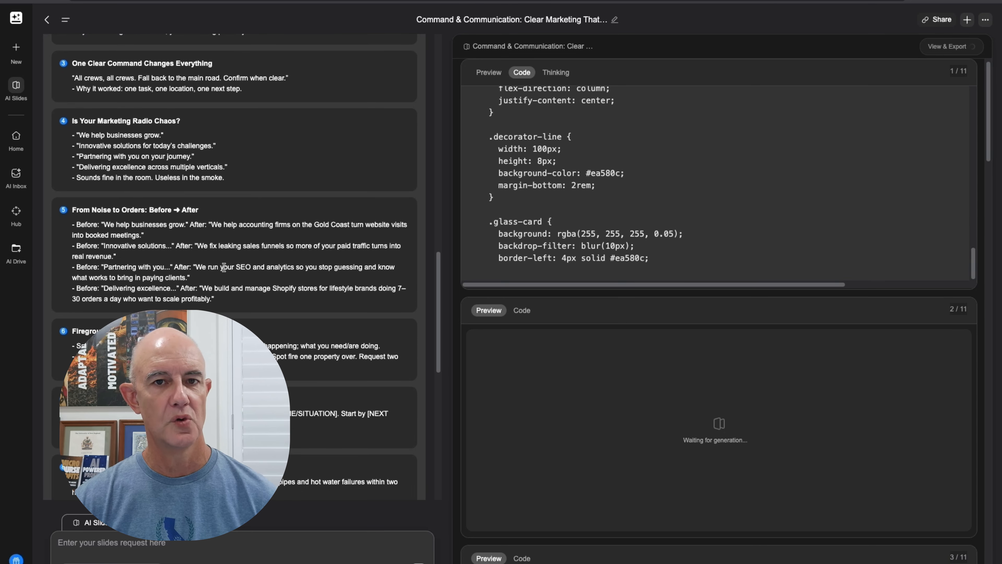
scroll(256, 263, down, 1)
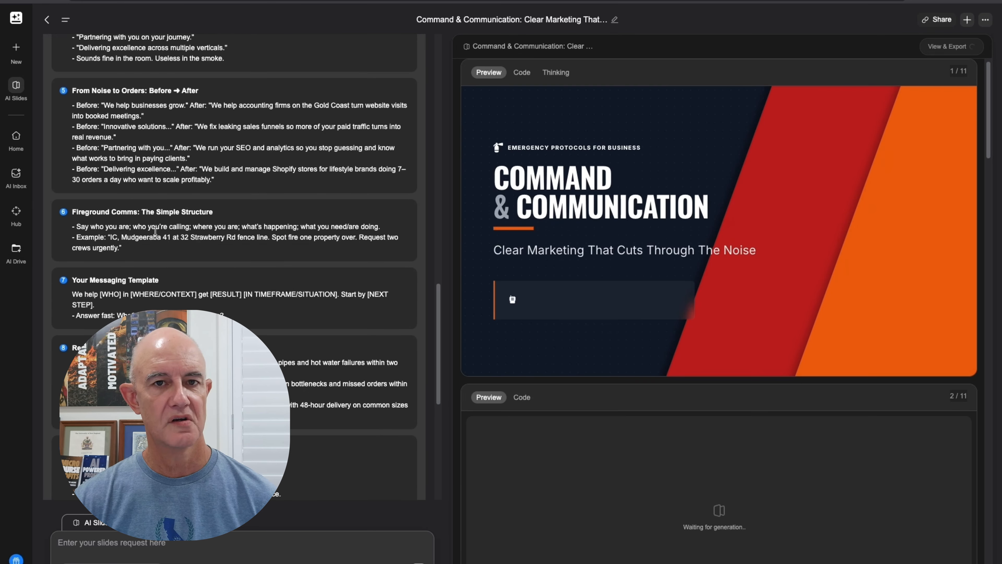
scroll(189, 259, down, 4)
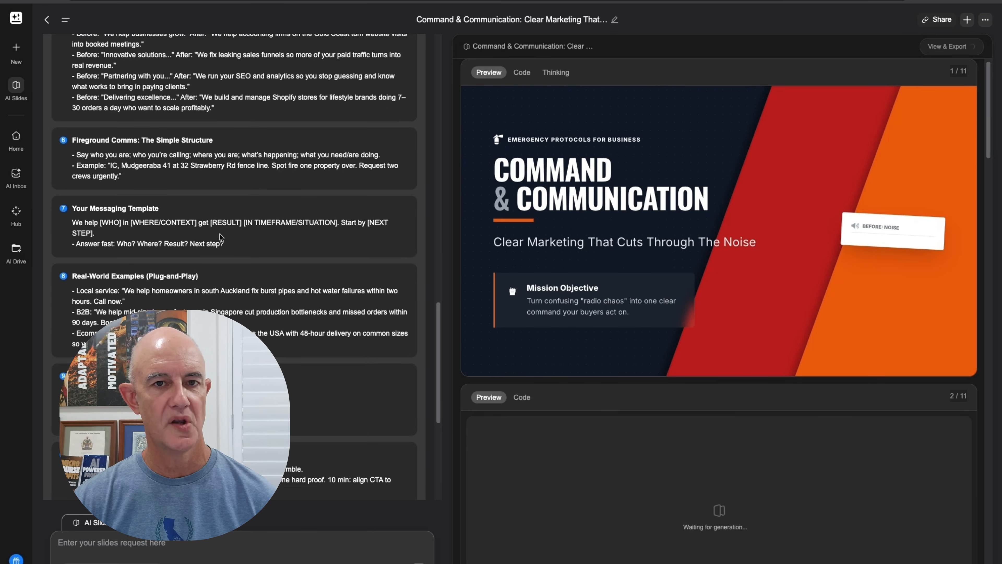
scroll(190, 253, down, 3)
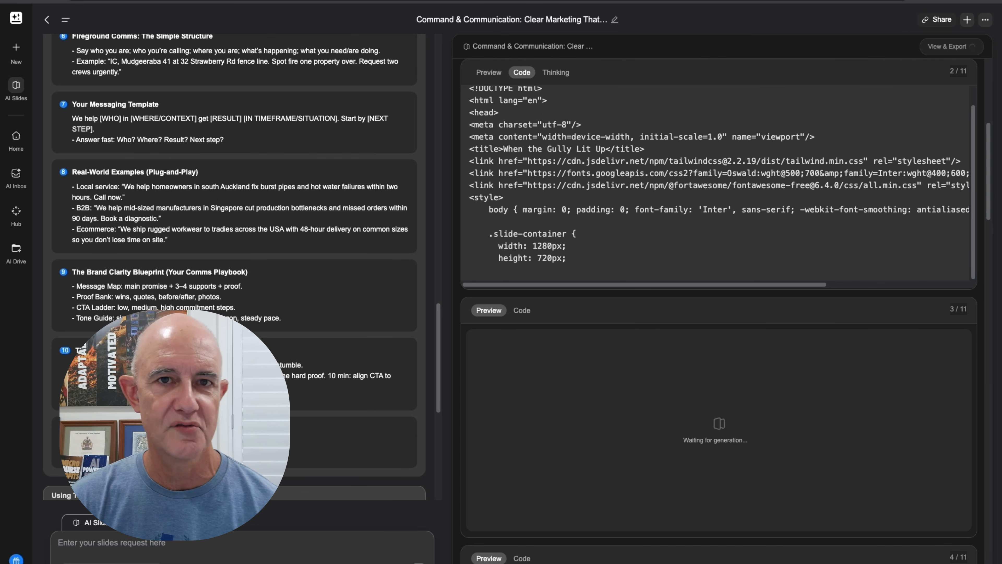
scroll(214, 295, down, 5)
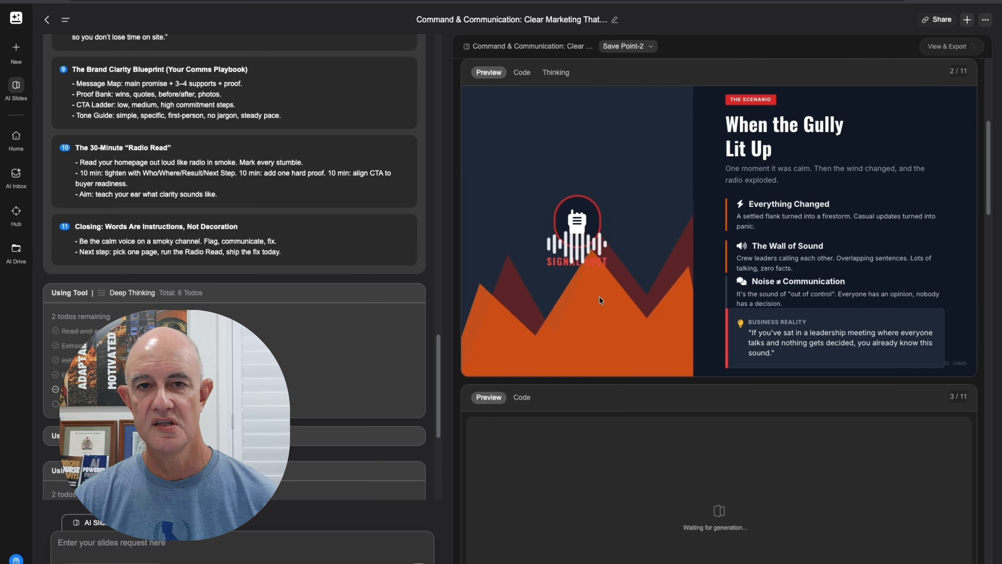
- Examine the generated previews of slides 1 to 3 and compare them with the matching outline entries
scroll(613, 321, up, 1)
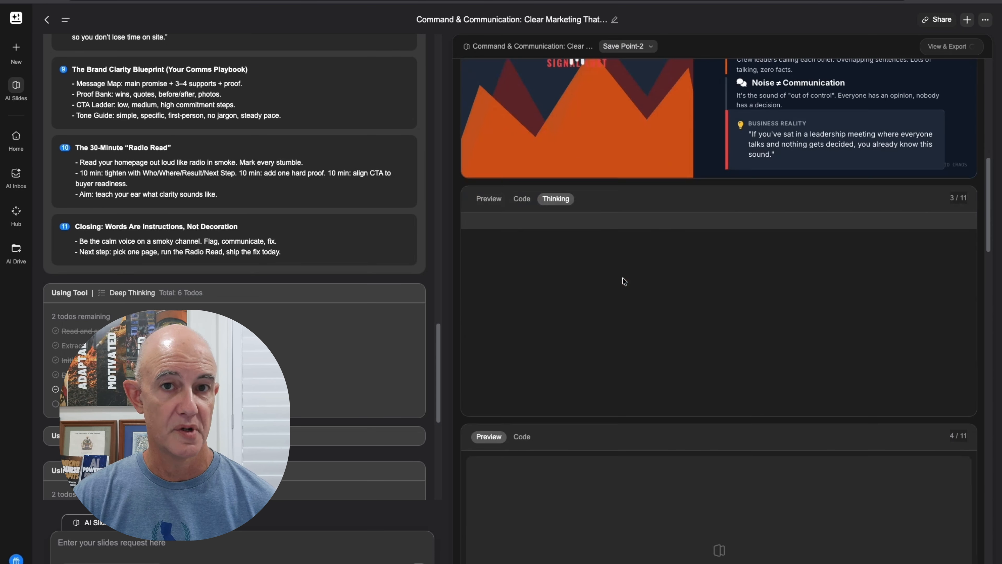
scroll(625, 282, up, 5)
scroll(623, 287, up, 8)
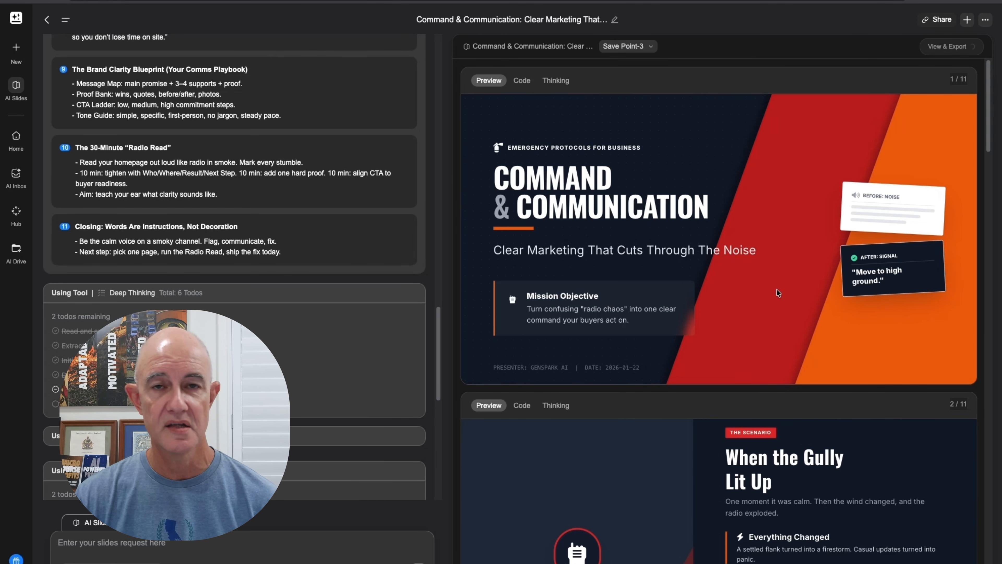
scroll(772, 294, down, 3)
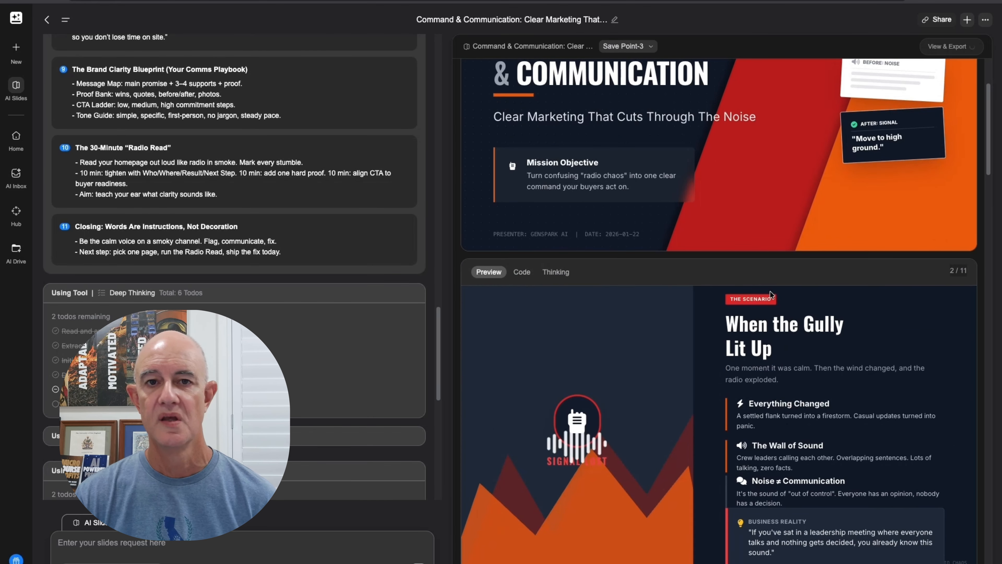
scroll(771, 294, down, 4)
scroll(265, 253, up, 4)
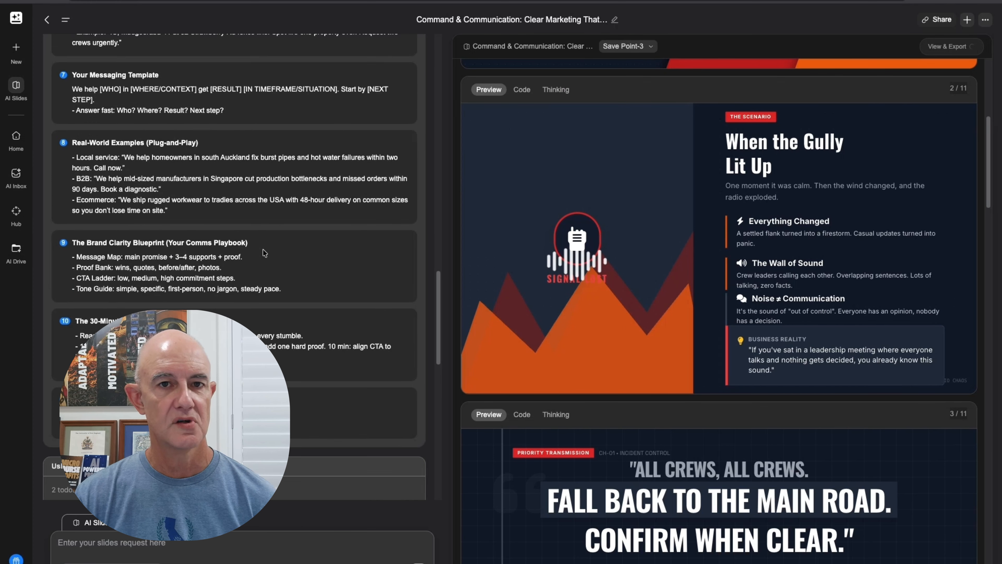
scroll(264, 252, up, 10)
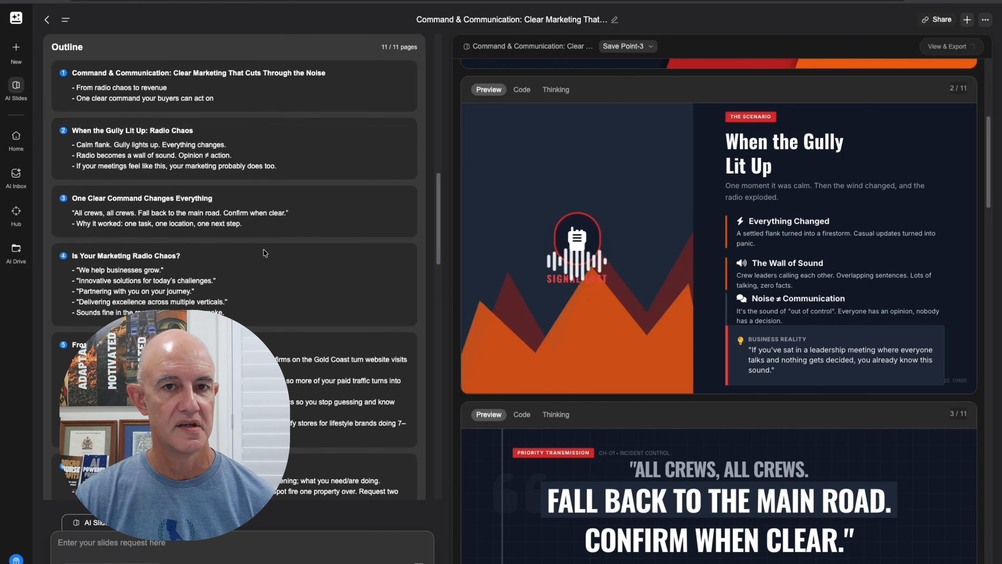
scroll(264, 252, up, 1)
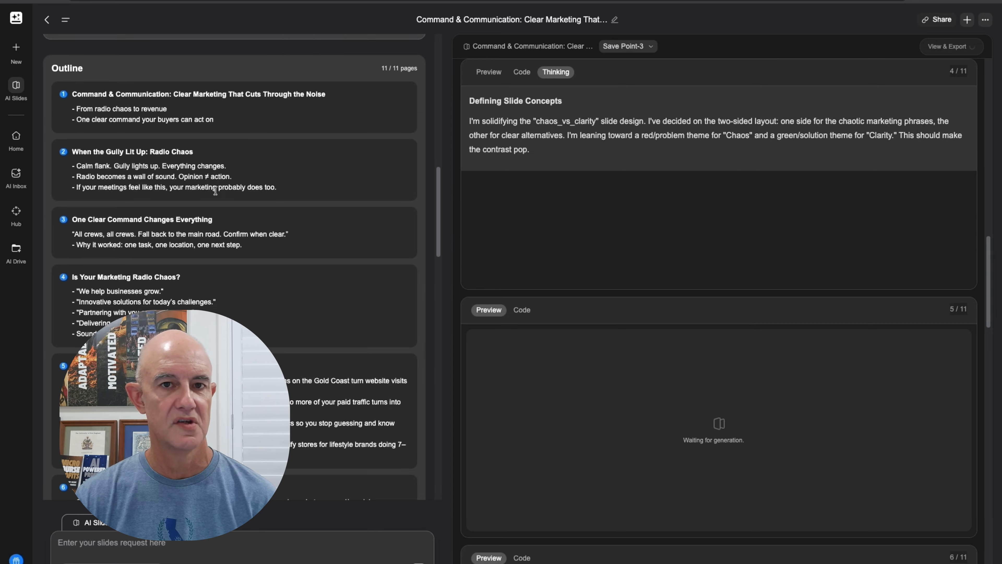
scroll(604, 254, up, 5)
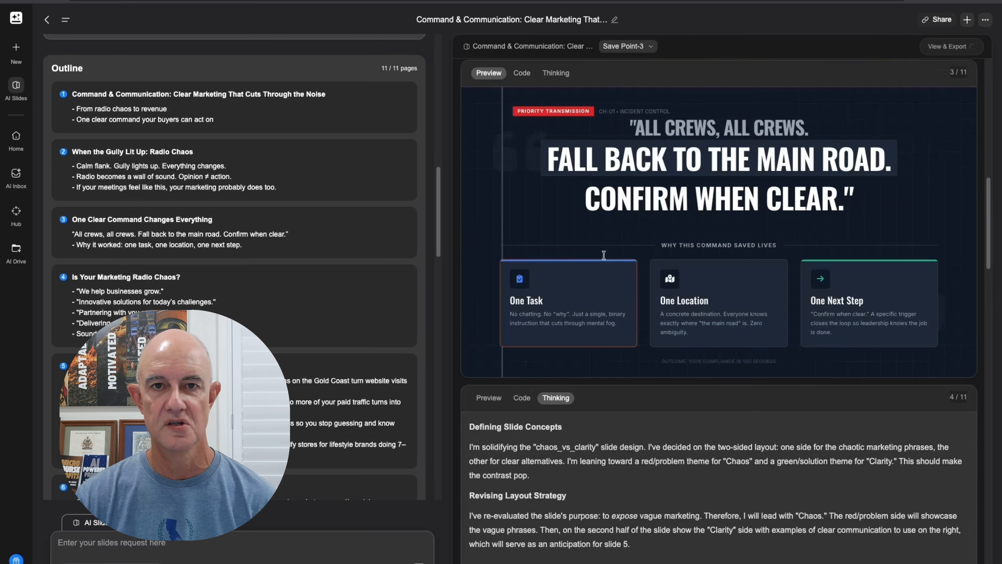
scroll(604, 255, up, 5)
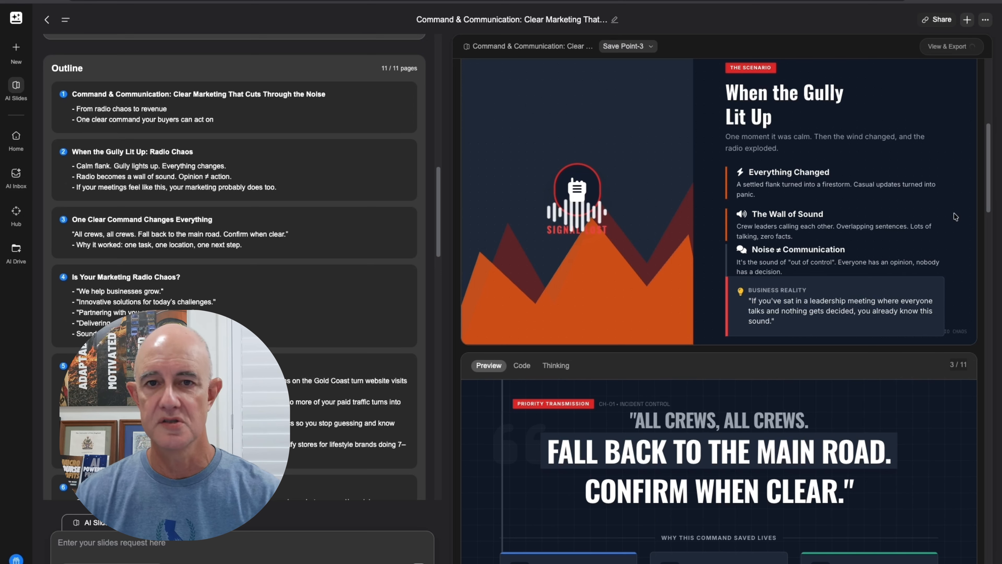
scroll(638, 217, down, 1)
scroll(94, 220, down, 2)
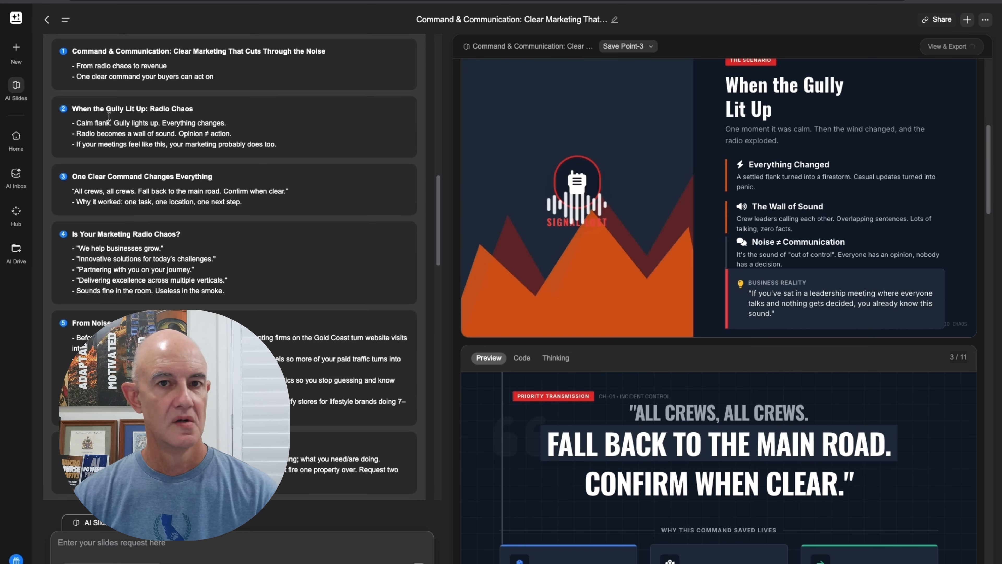
scroll(702, 242, down, 3)
scroll(702, 241, down, 1)
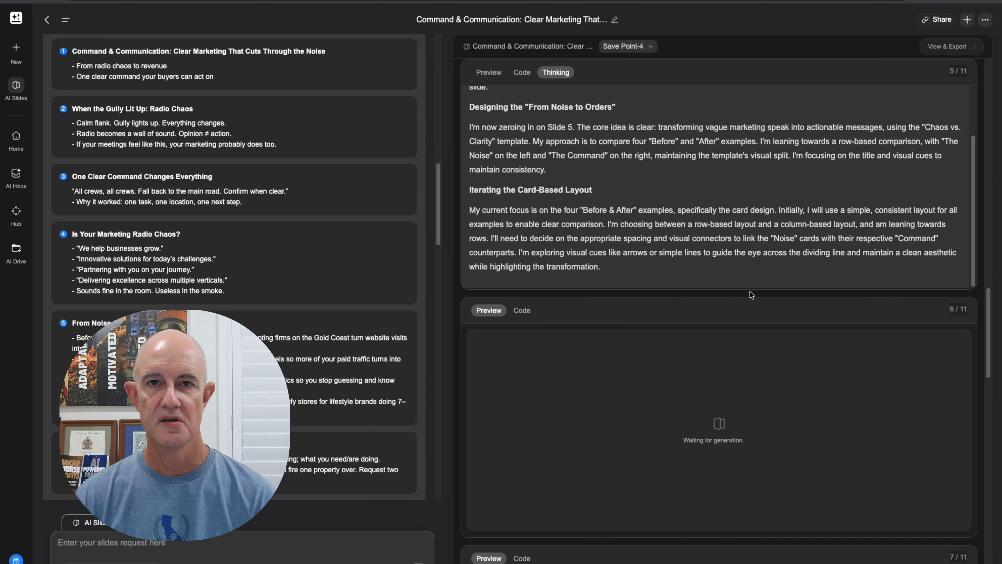
- Review the content and layout of slides 3 to 5, covering the clear command, marketing radio chaos and noise-to-orders comparison
scroll(750, 296, up, 10)
scroll(651, 278, up, 5)
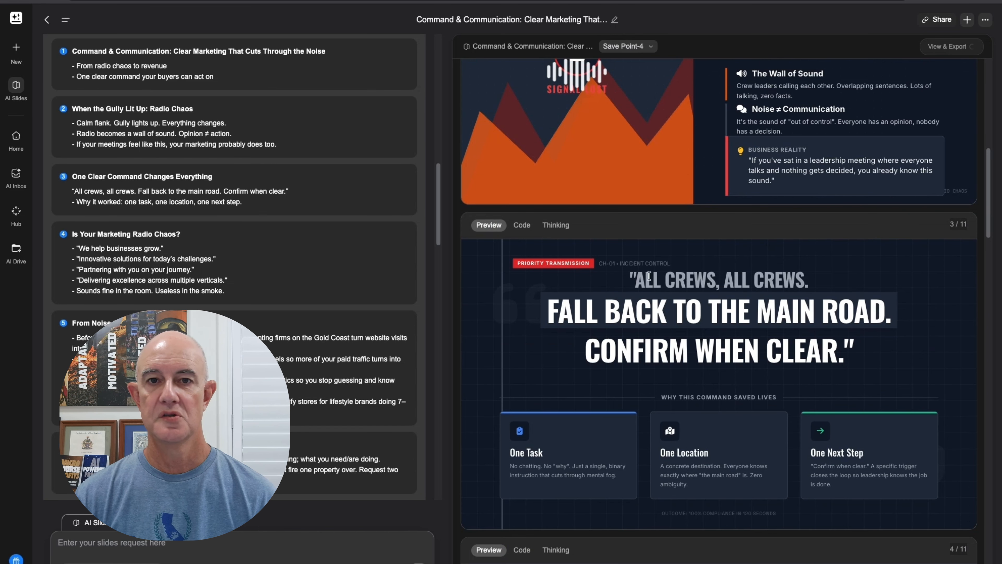
scroll(694, 358, down, 8)
scroll(824, 179, up, 3)
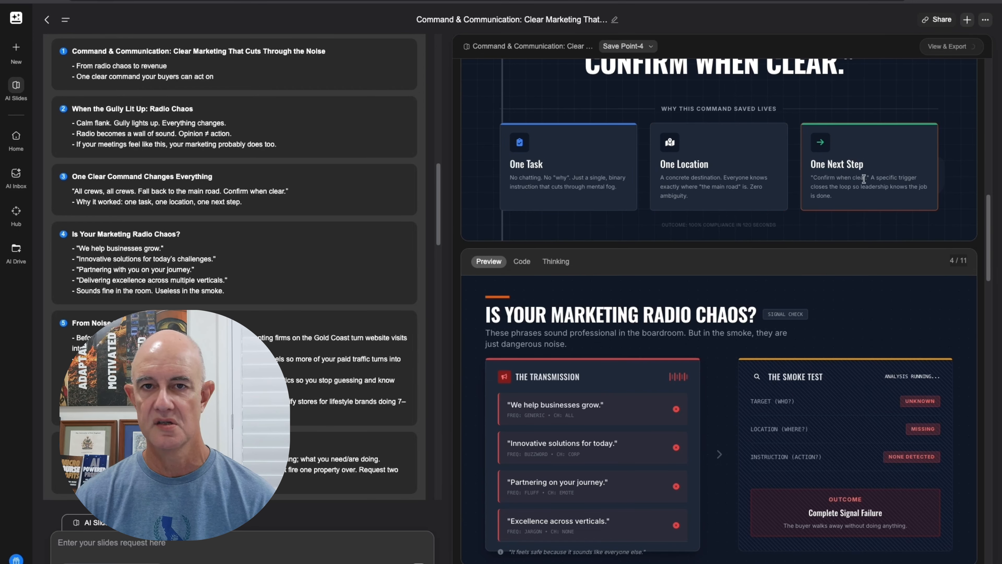
scroll(644, 292, down, 2)
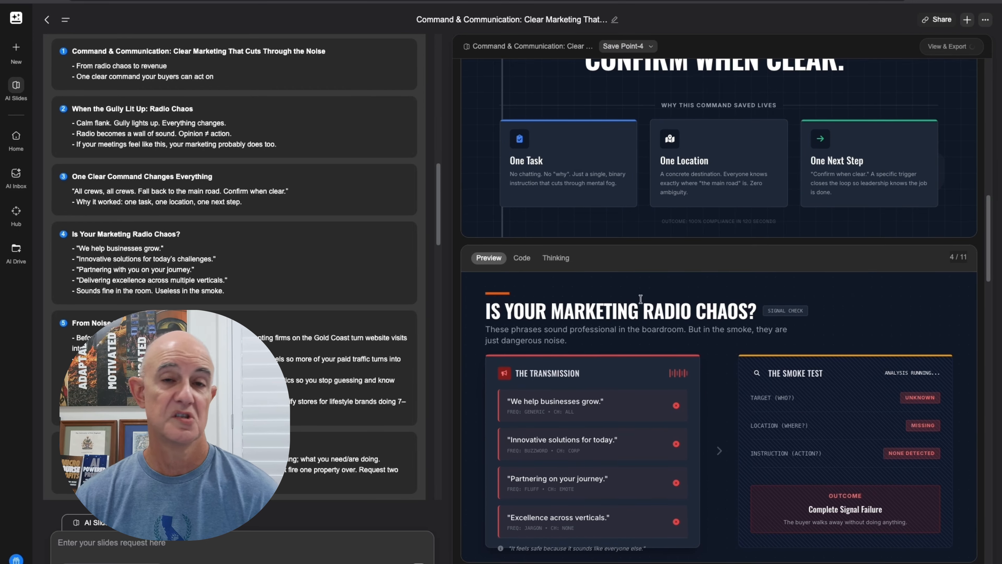
scroll(643, 302, down, 5)
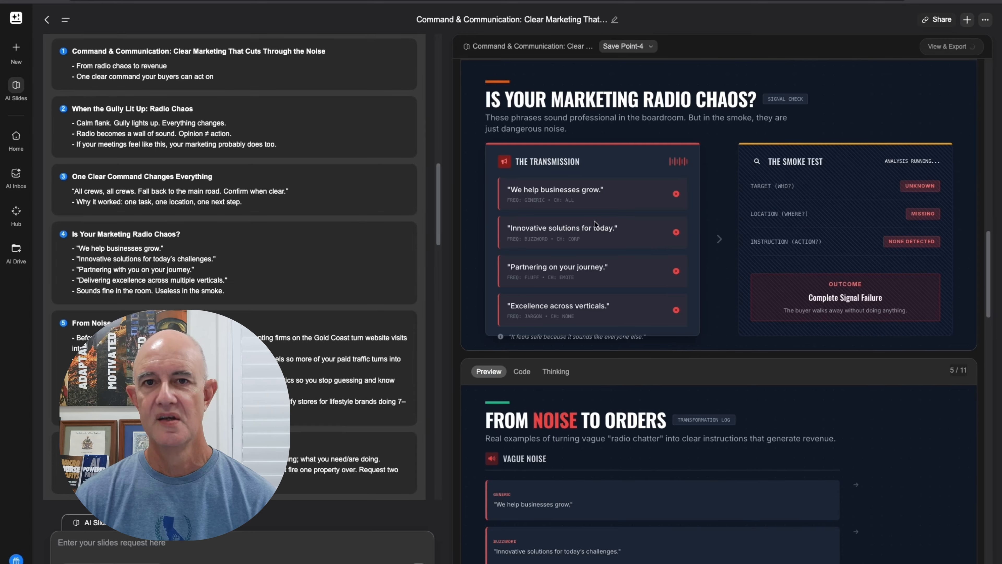
scroll(765, 379, down, 9)
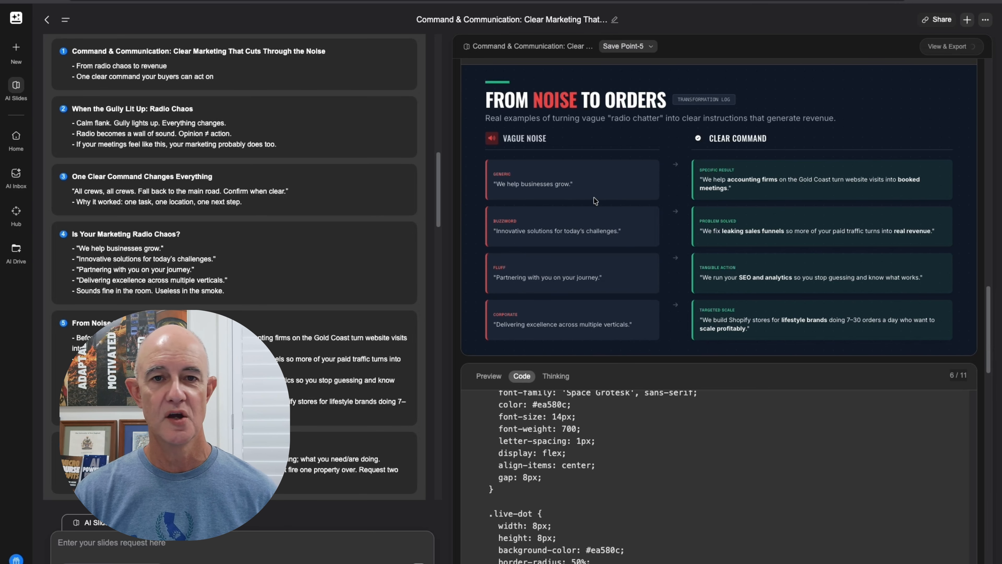
- Look back over the submitted request and slides 4 to 6, and check the generation progress of slides 7 and 8
scroll(199, 243, up, 15)
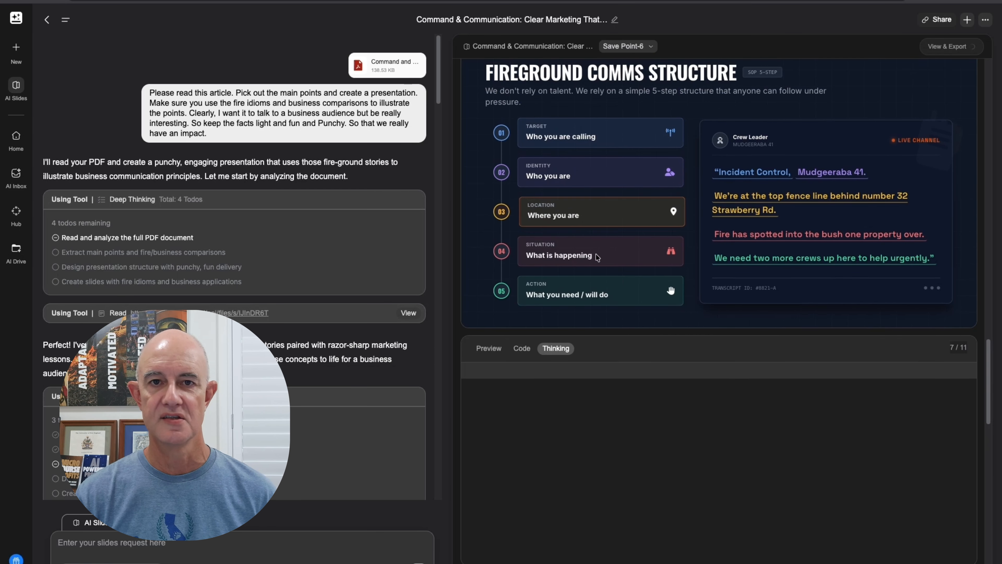
scroll(853, 250, up, 10)
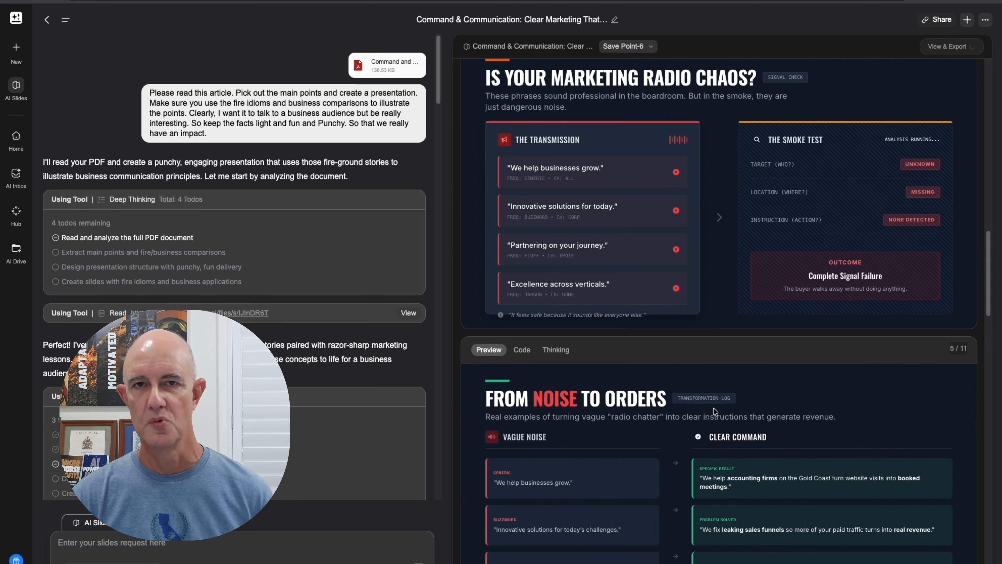
scroll(714, 411, up, 4)
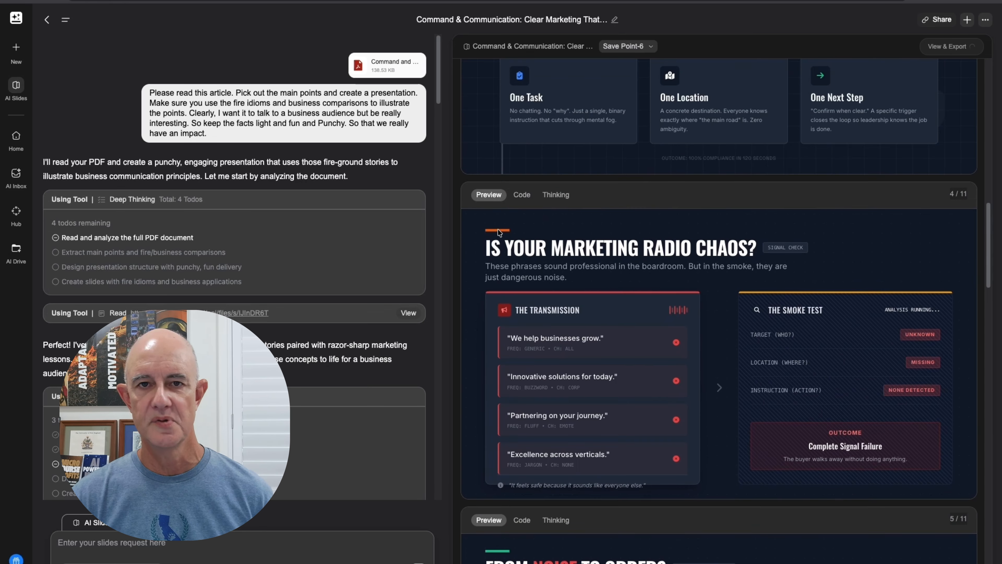
scroll(499, 232, up, 4)
scroll(650, 294, down, 6)
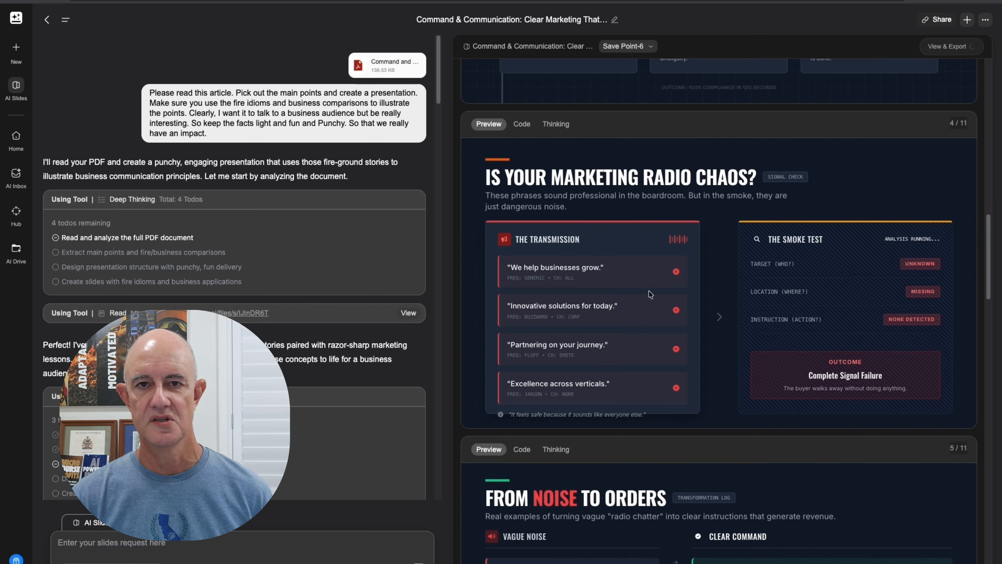
scroll(617, 252, down, 2)
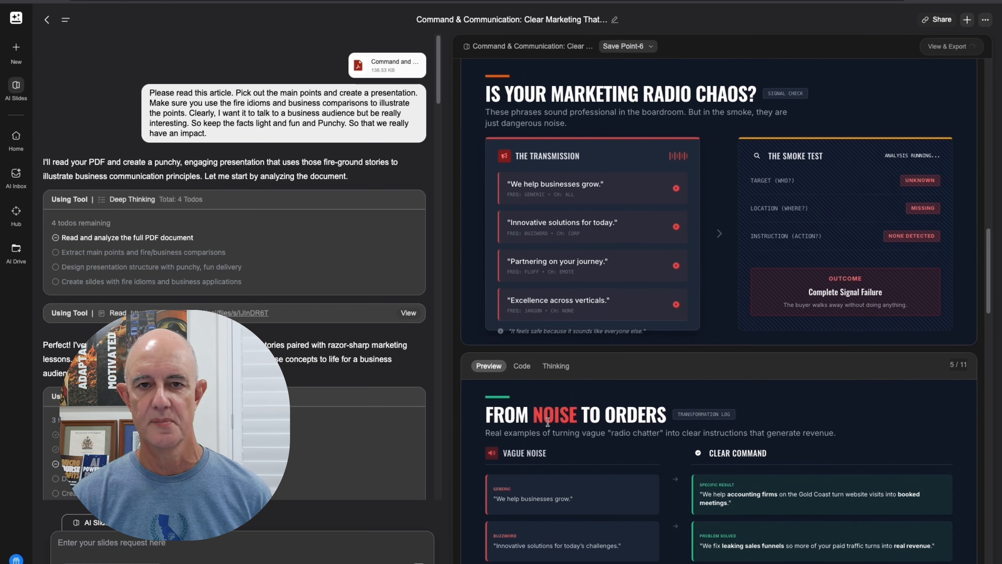
scroll(547, 421, down, 6)
scroll(561, 405, down, 8)
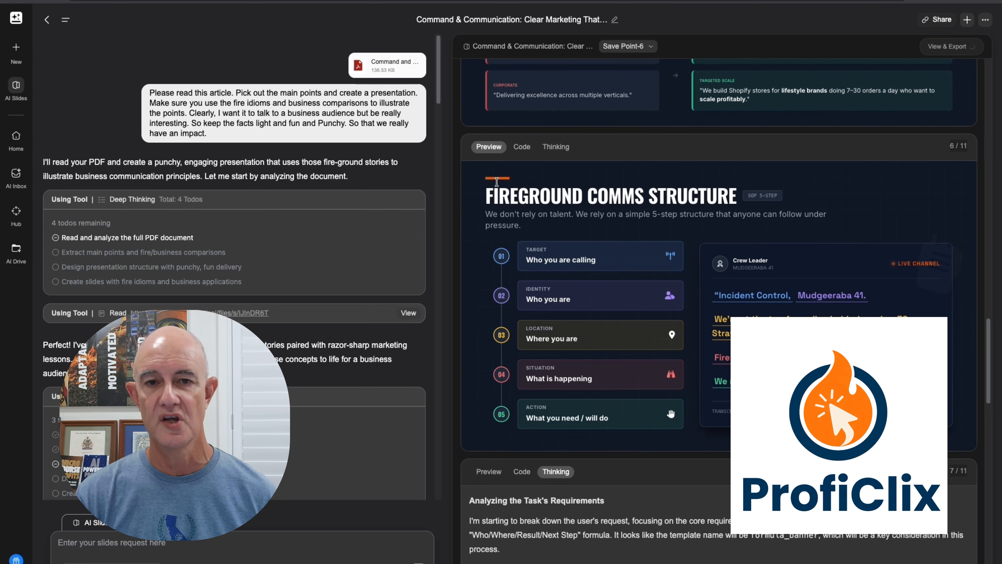
scroll(549, 393, down, 7)
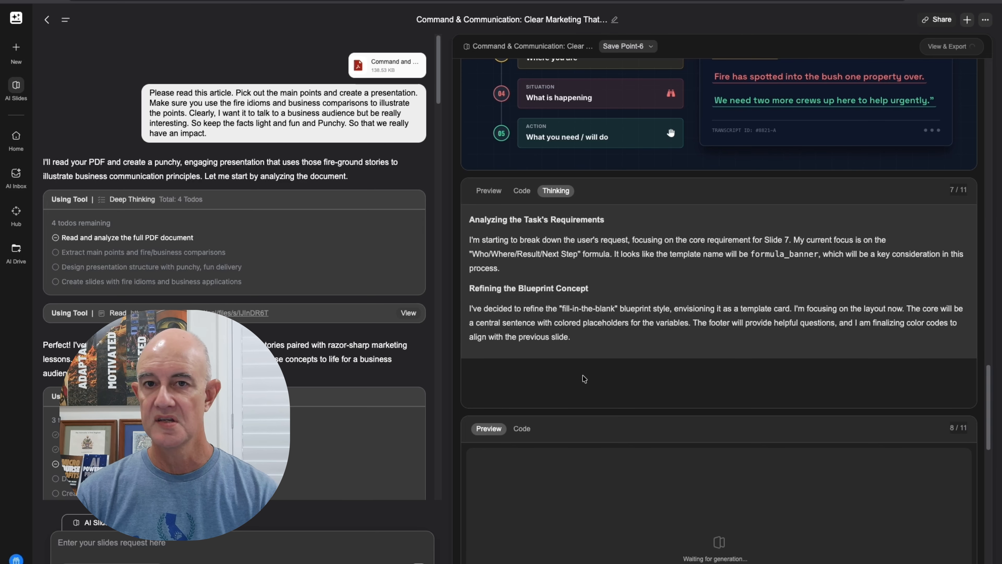
scroll(630, 320, down, 15)
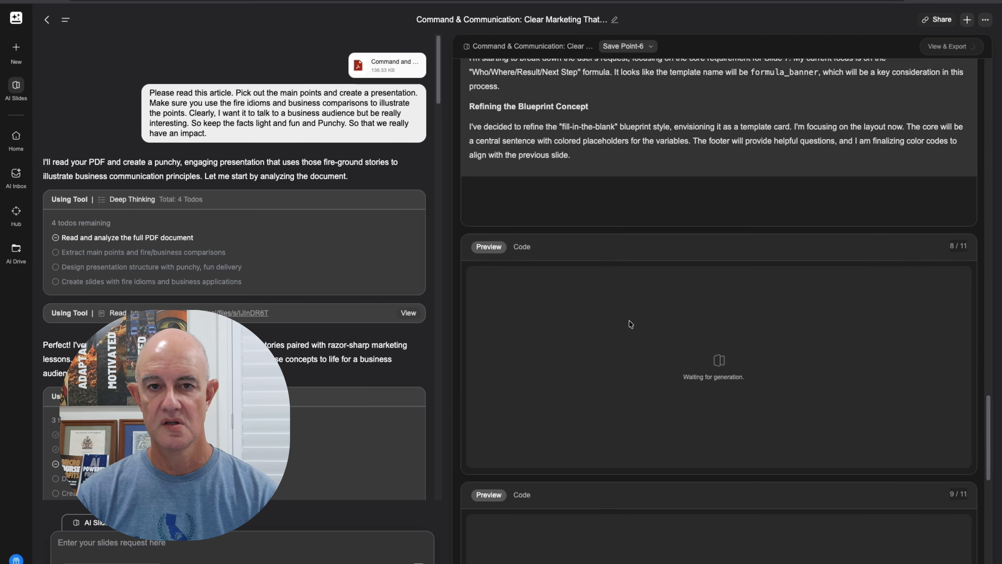
scroll(630, 323, down, 1)
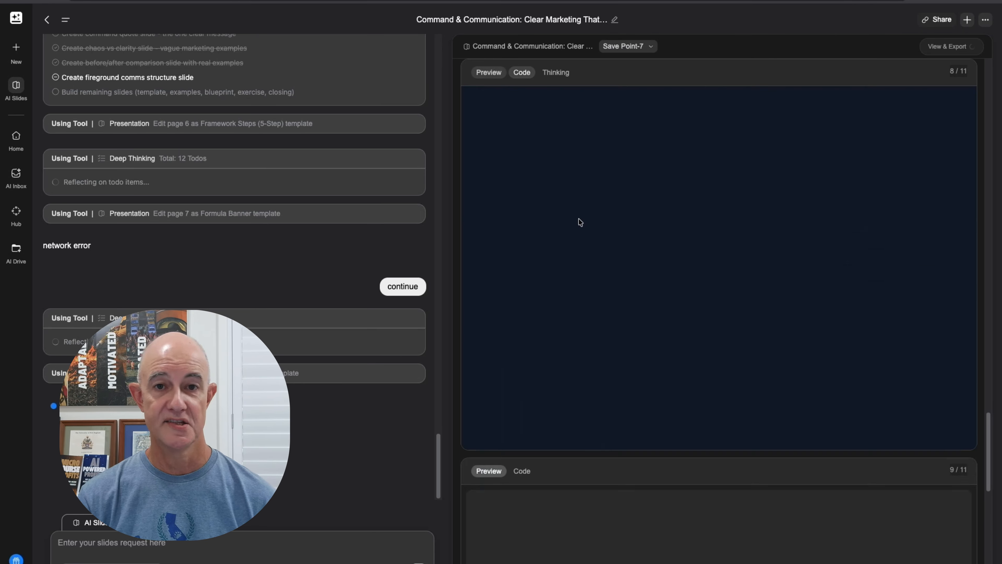
- Inspect the generated code of slide 8 and return the slide to its preview
click(521, 73)
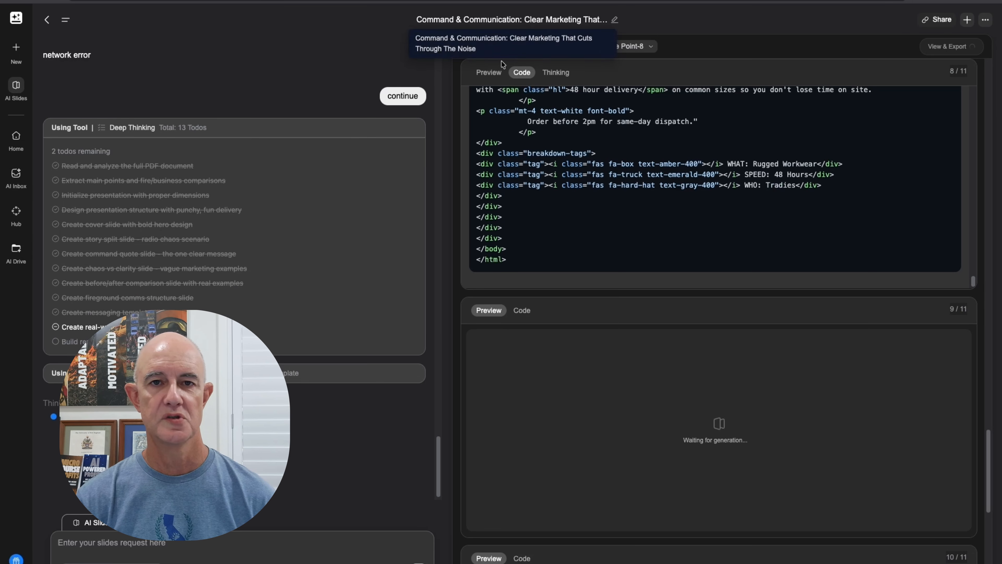
click(482, 77)
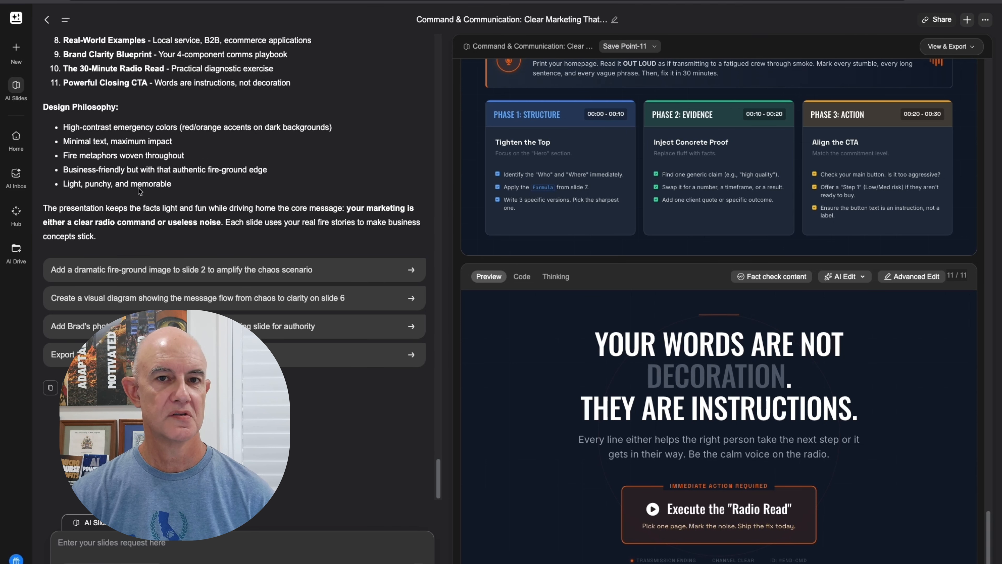
- Read the assistant's completion summary, covering the 11-slide list, the design philosophy and the suggested follow-up edits
scroll(140, 190, up, 6)
scroll(140, 191, up, 1)
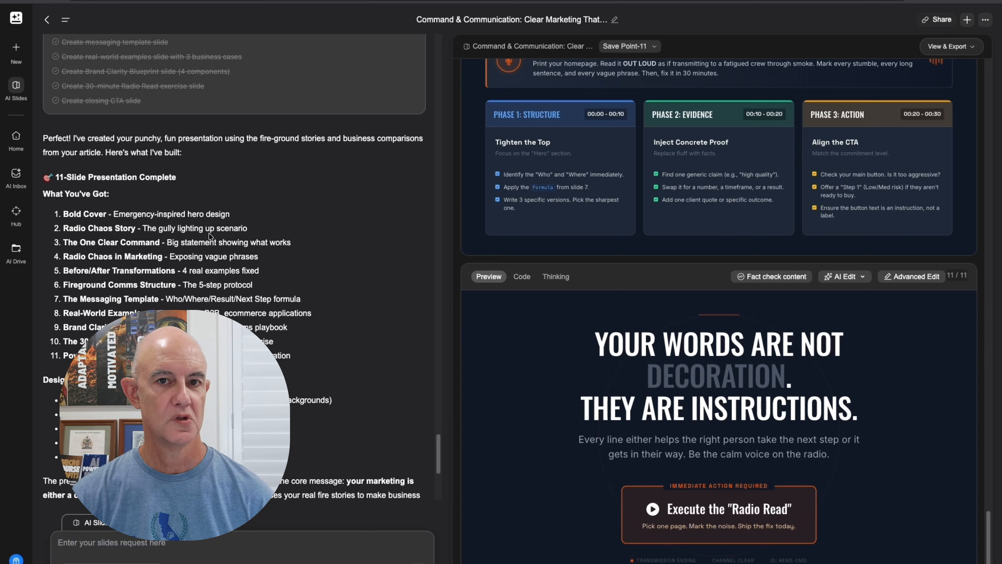
scroll(210, 236, down, 2)
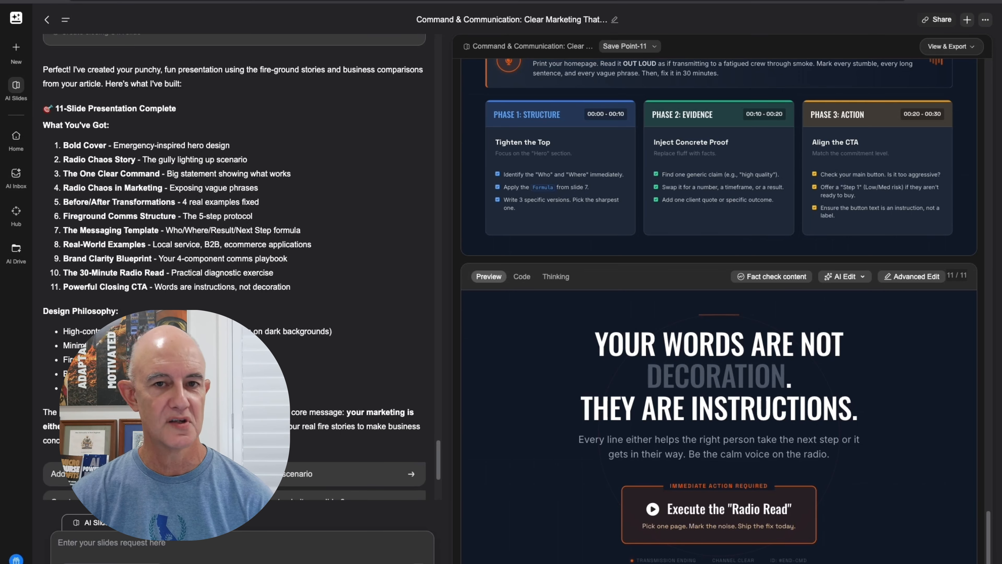
scroll(210, 236, down, 6)
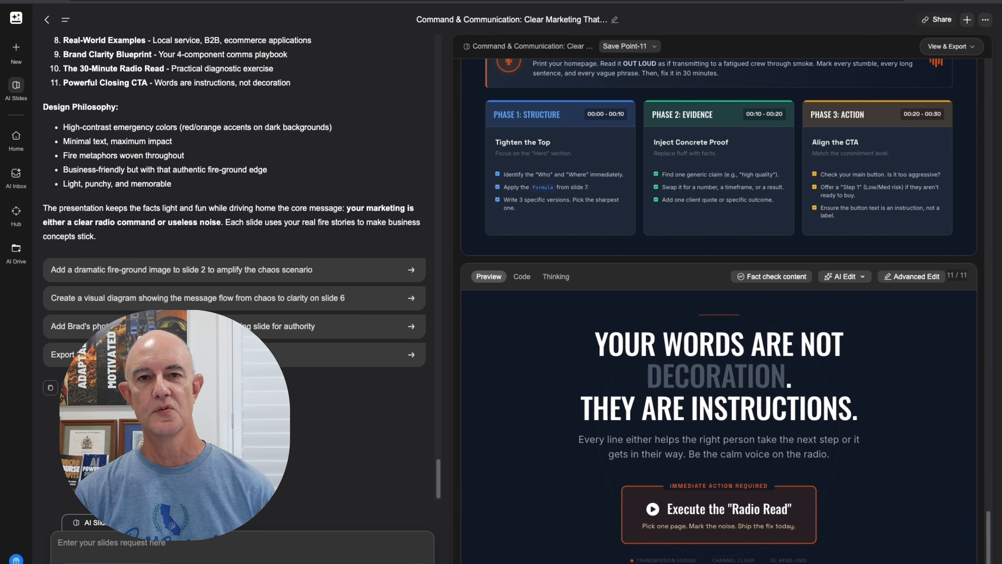
- Review the finished deck from the title slide through to the closing call-to-action on slide 11
scroll(655, 262, up, 20)
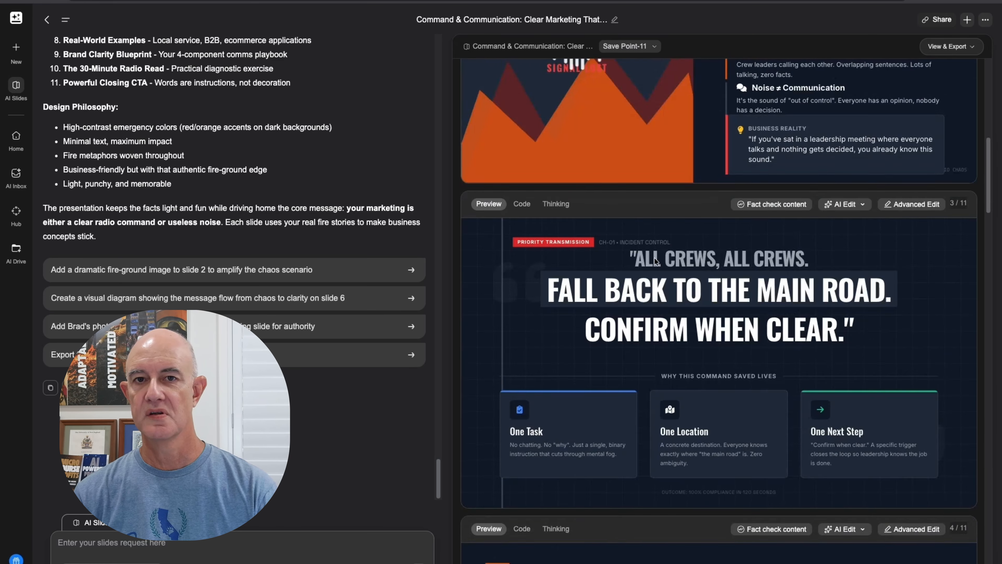
scroll(655, 261, up, 10)
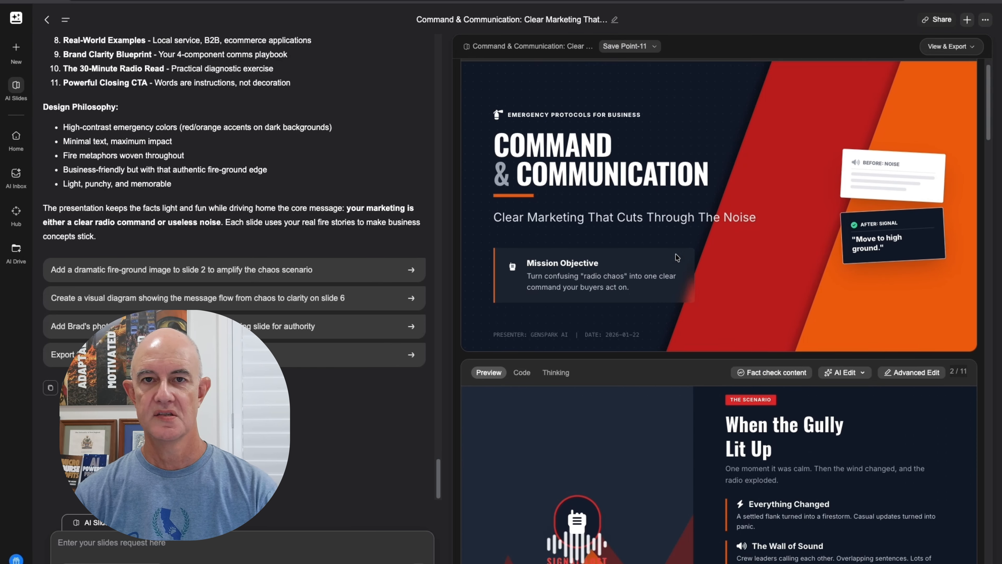
scroll(677, 258, down, 10)
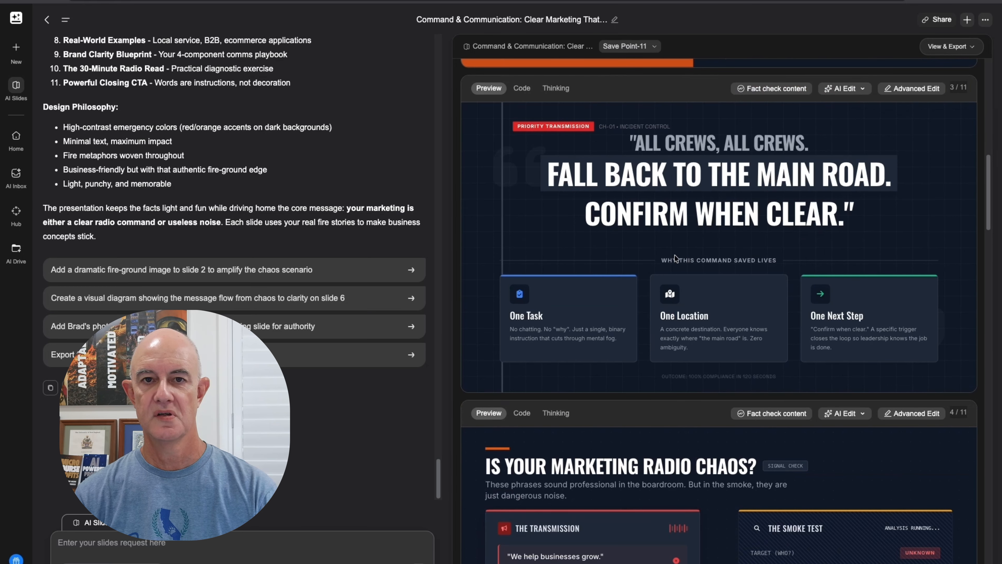
scroll(676, 257, down, 1)
scroll(676, 257, down, 10)
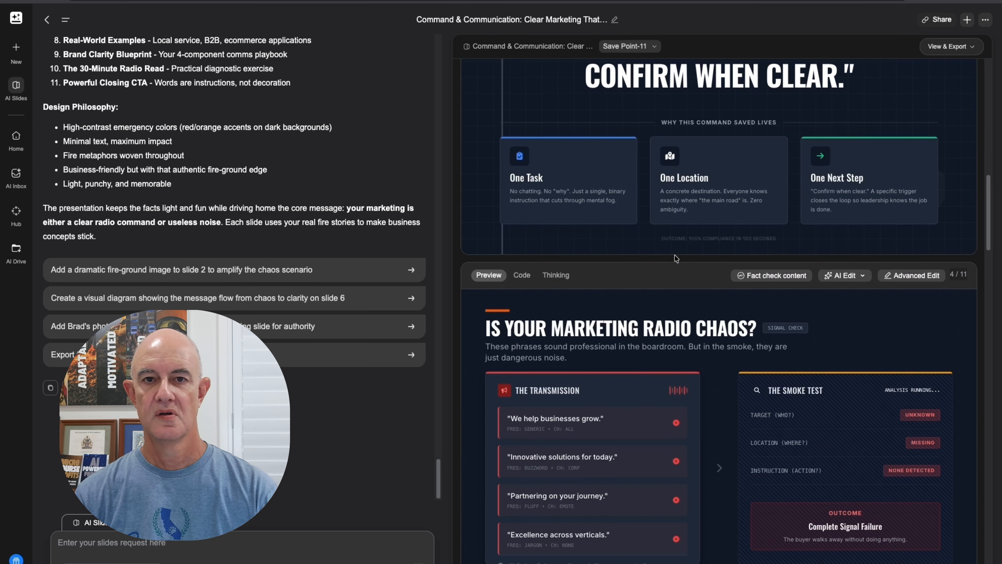
scroll(676, 258, down, 20)
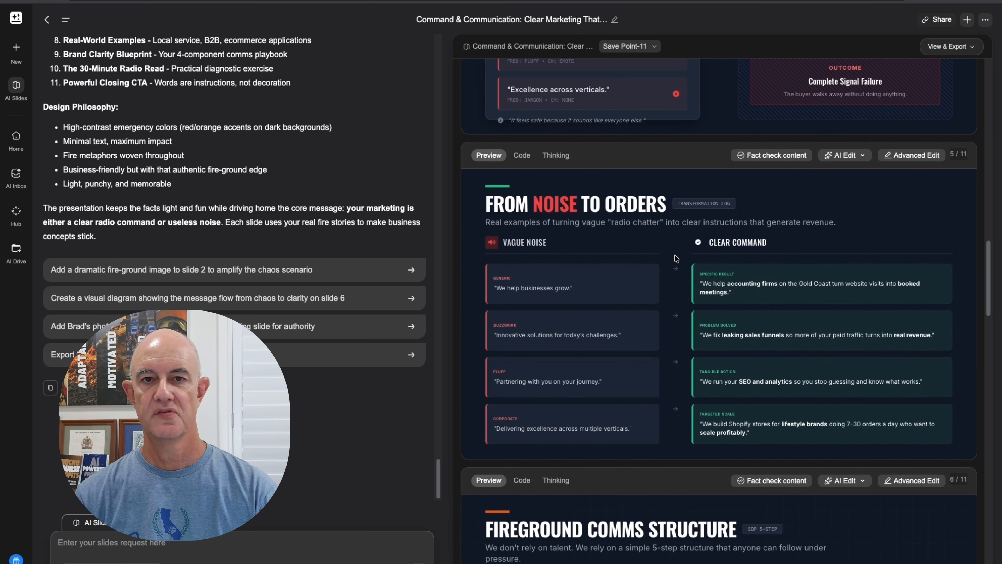
scroll(676, 259, down, 20)
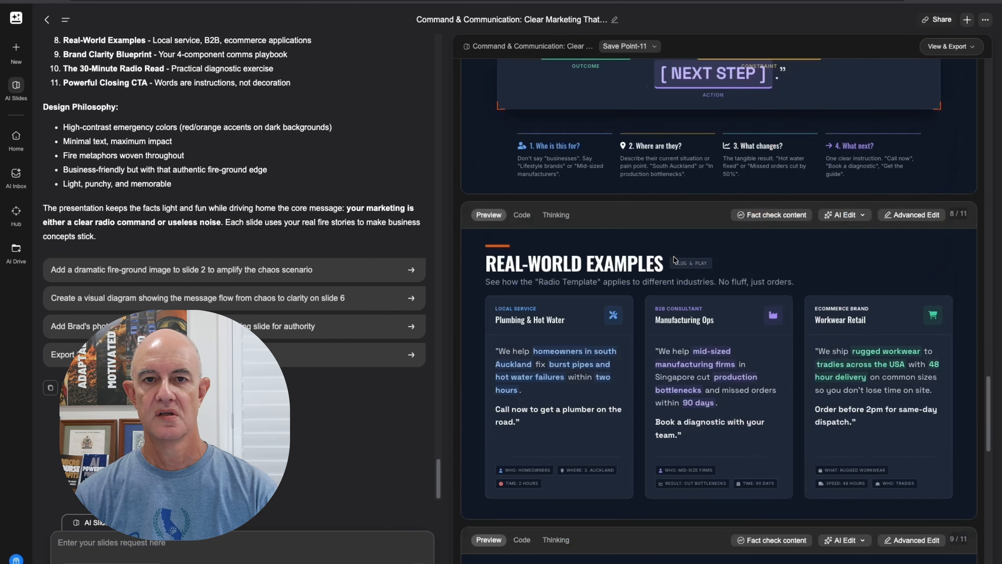
scroll(674, 258, down, 20)
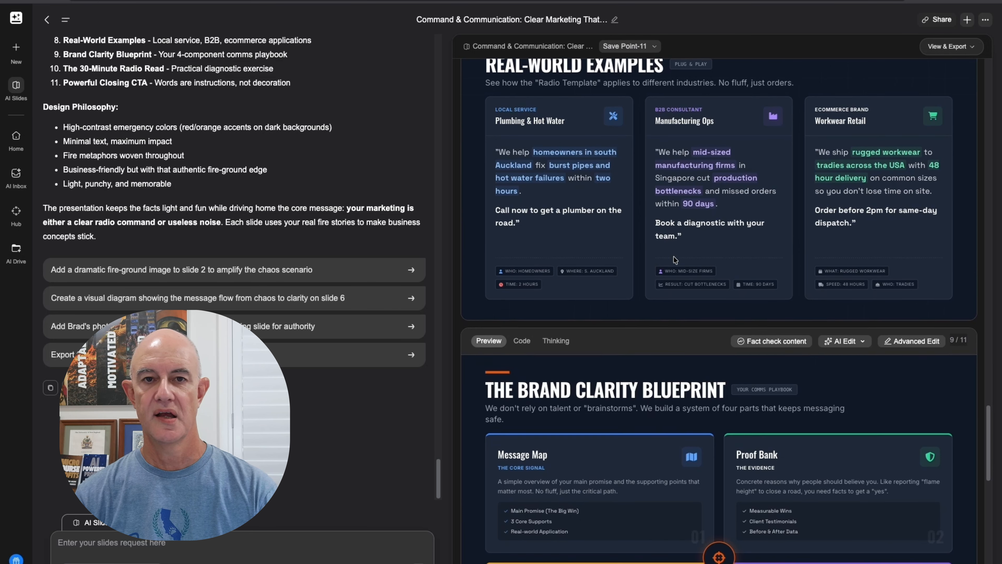
scroll(675, 258, down, 6)
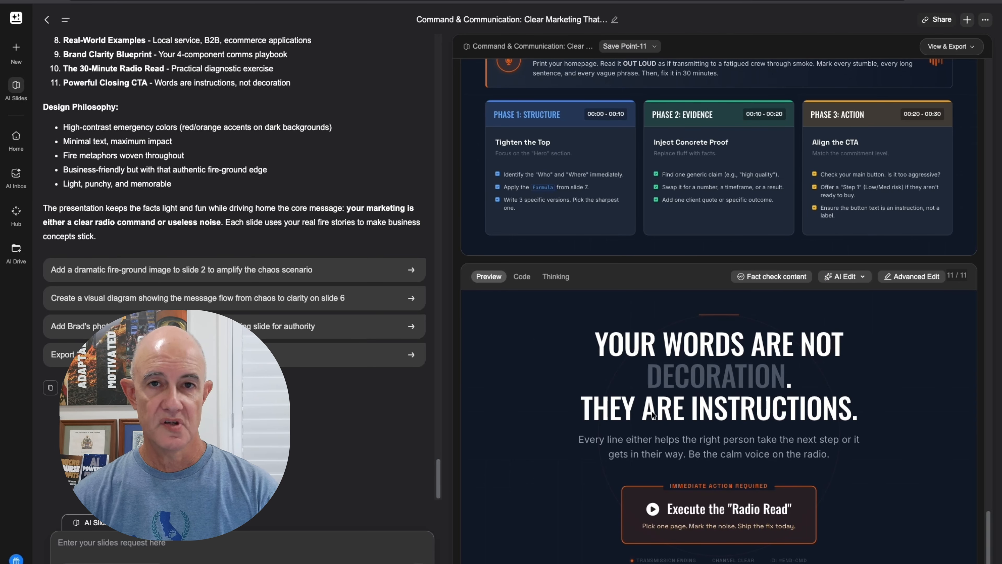
- Look back through the slides in reverse order, from "The 30-Minute Radio Read" to the "Command & Communication" cover
scroll(666, 412, up, 2)
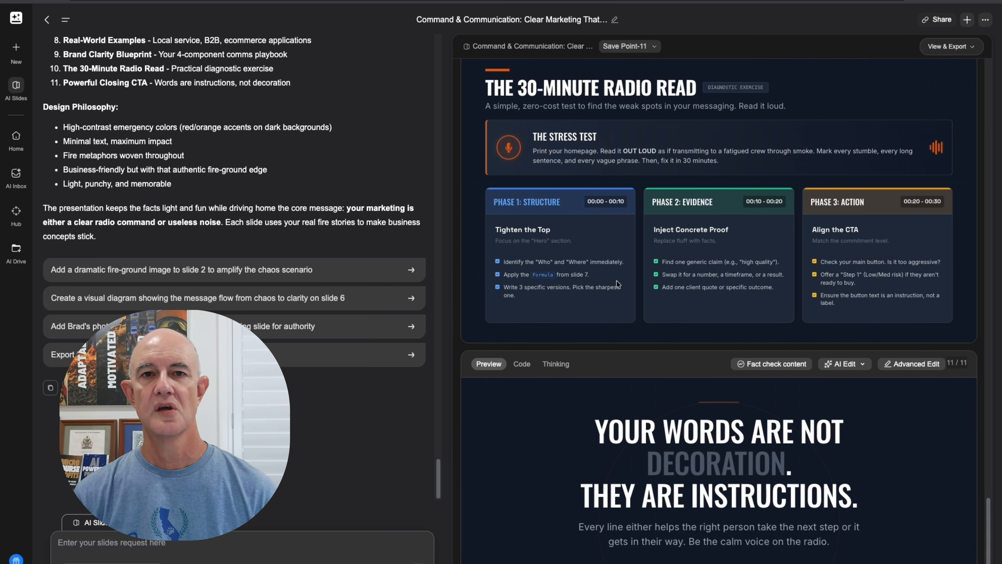
scroll(635, 302, up, 3)
scroll(635, 302, up, 20)
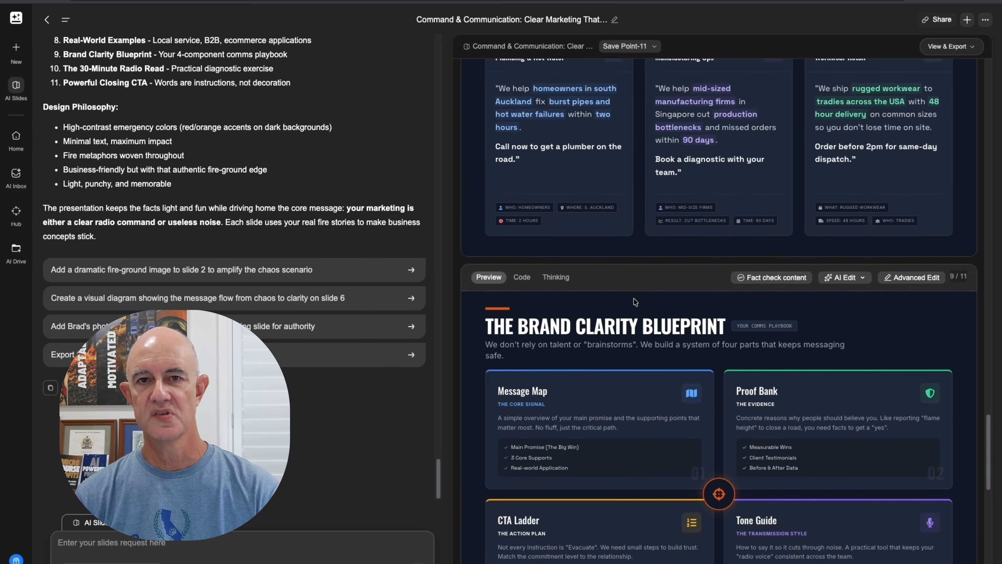
scroll(635, 302, up, 13)
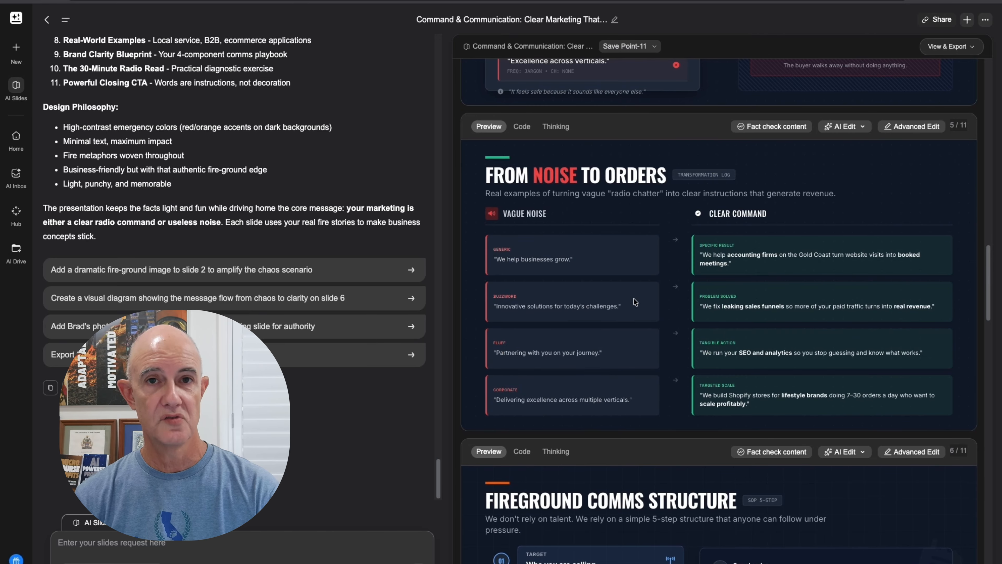
scroll(635, 302, up, 12)
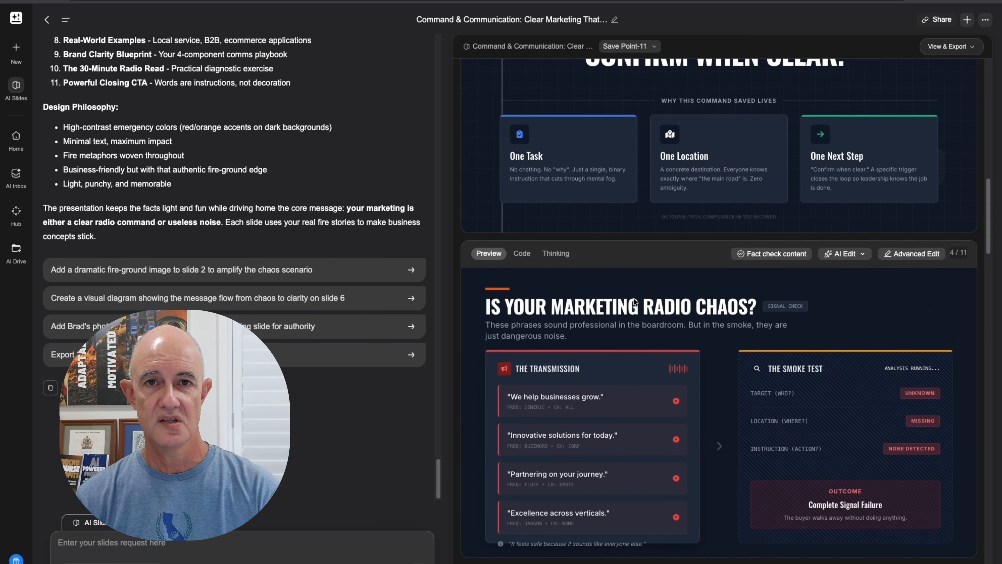
scroll(635, 302, up, 10)
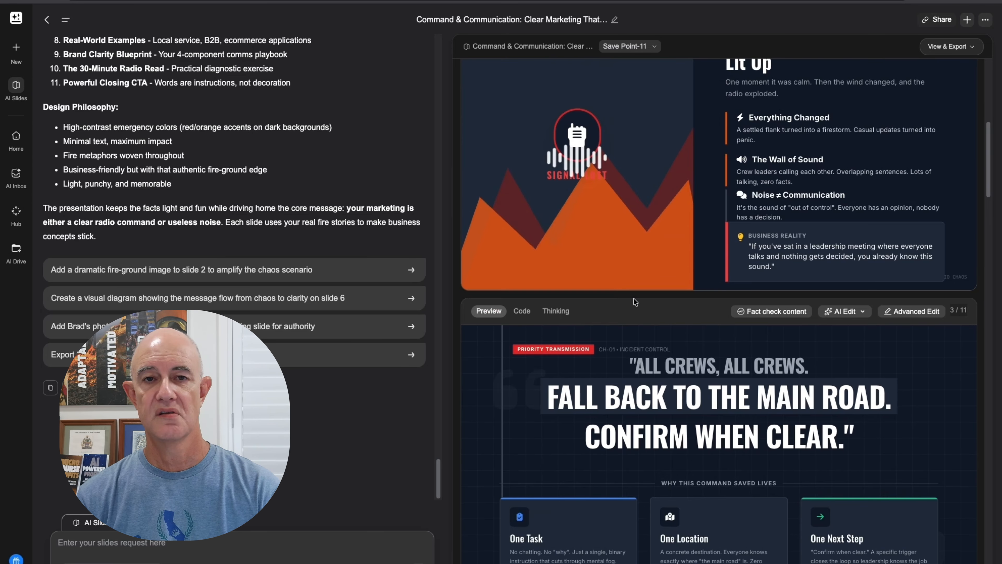
scroll(635, 302, up, 10)
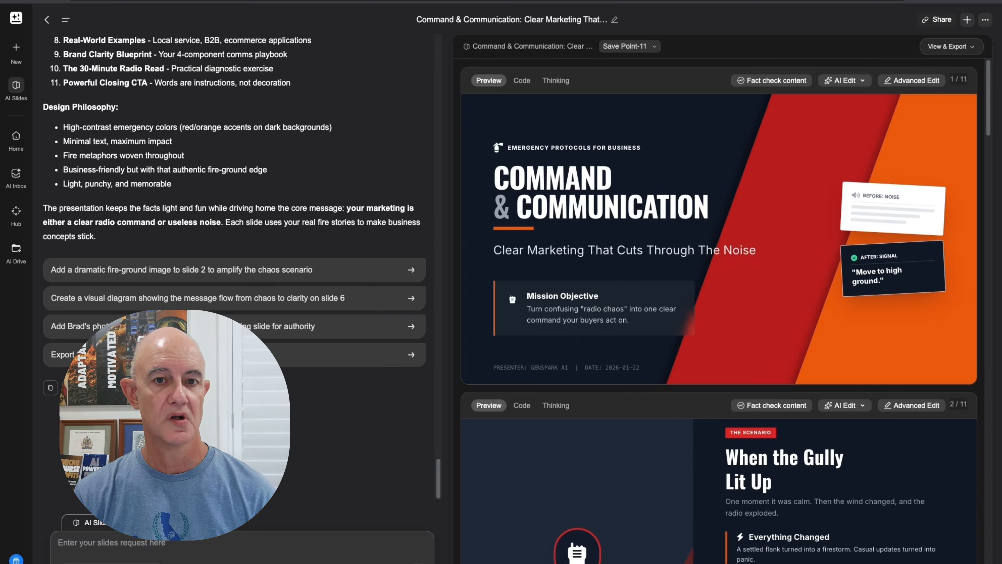
- Check the presentation's sharing options and general access setting, and close them without inviting anyone
click(16, 562)
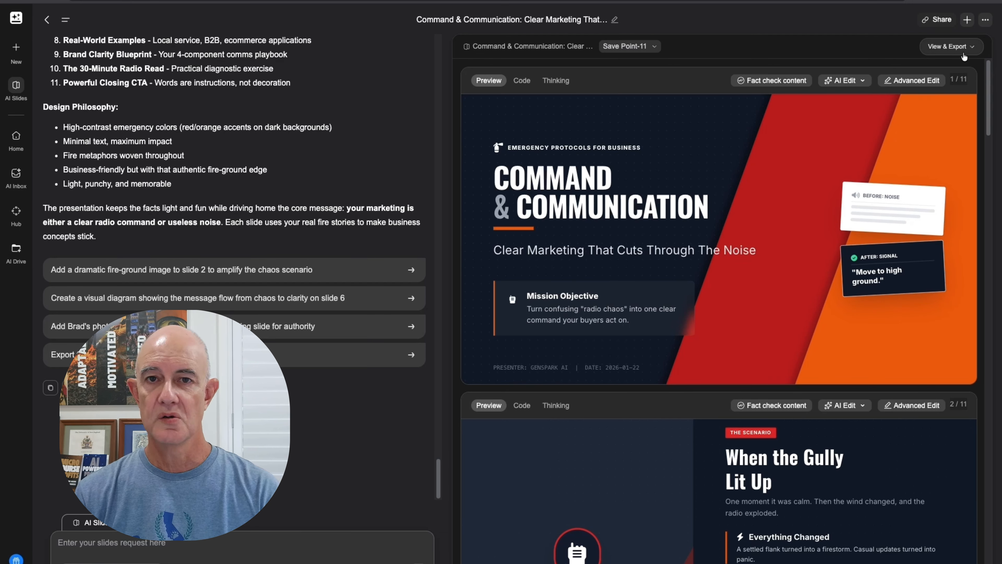
click(936, 20)
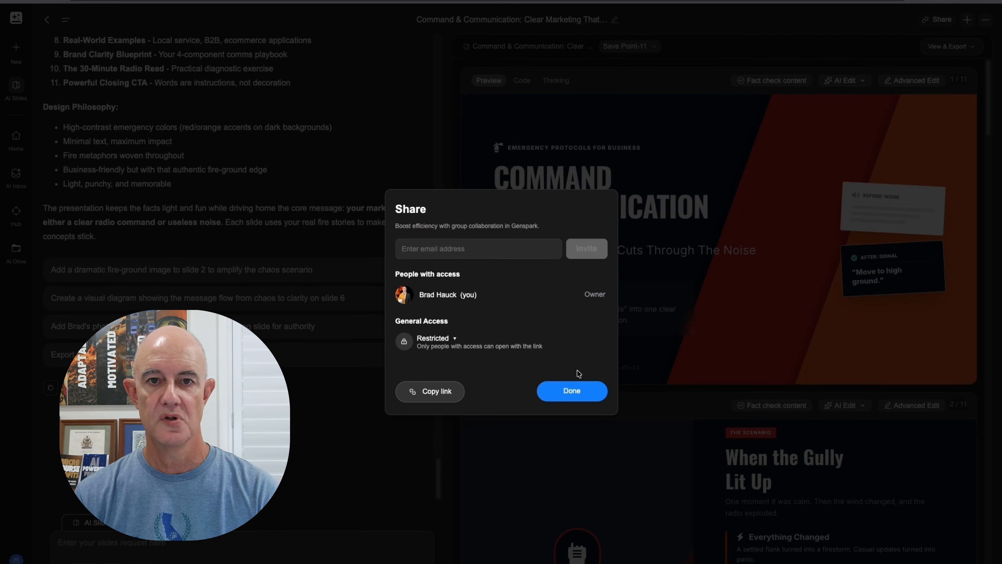
click(573, 391)
- Export all 11 pages of the presentation in PPTX format
click(950, 47)
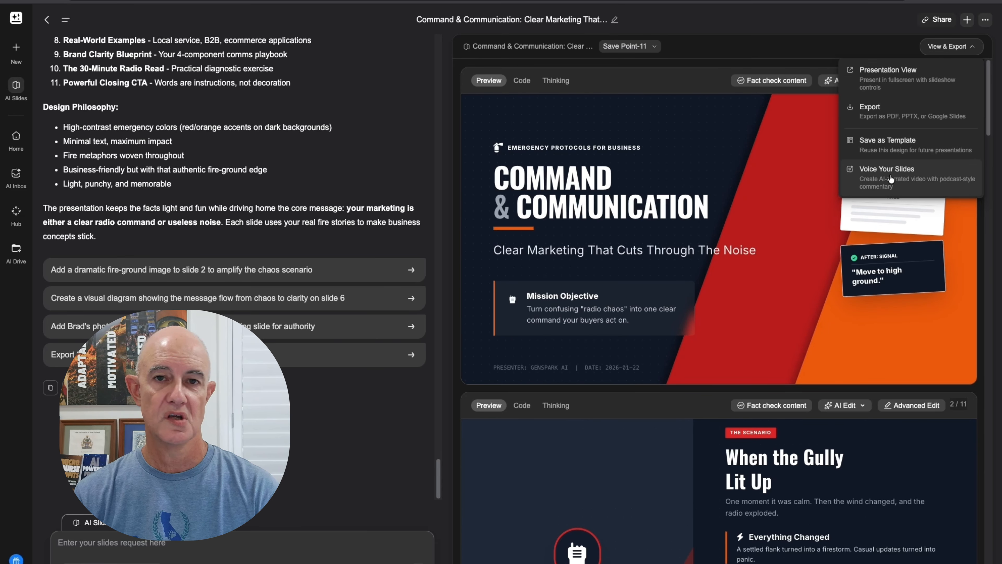
click(875, 119)
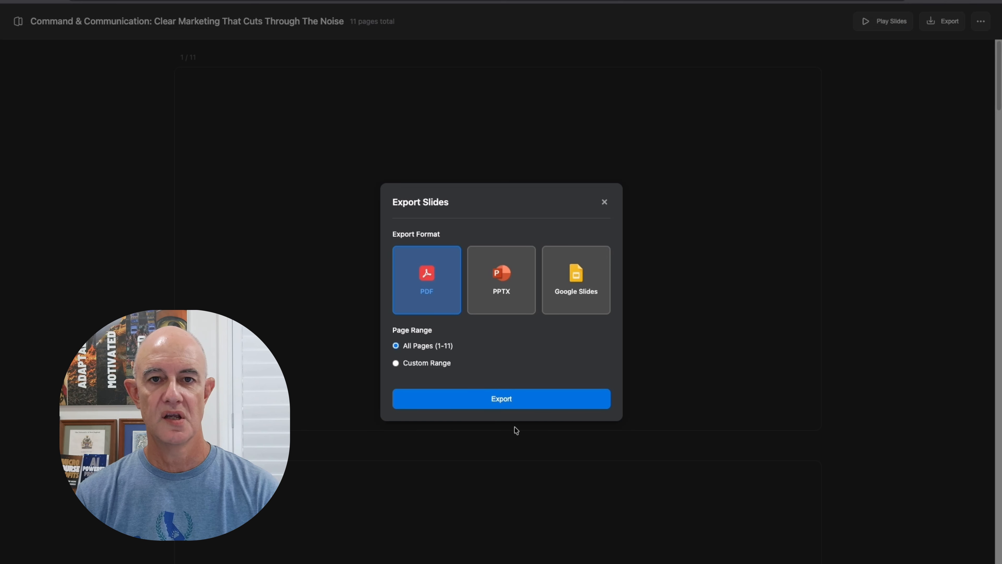
click(498, 298)
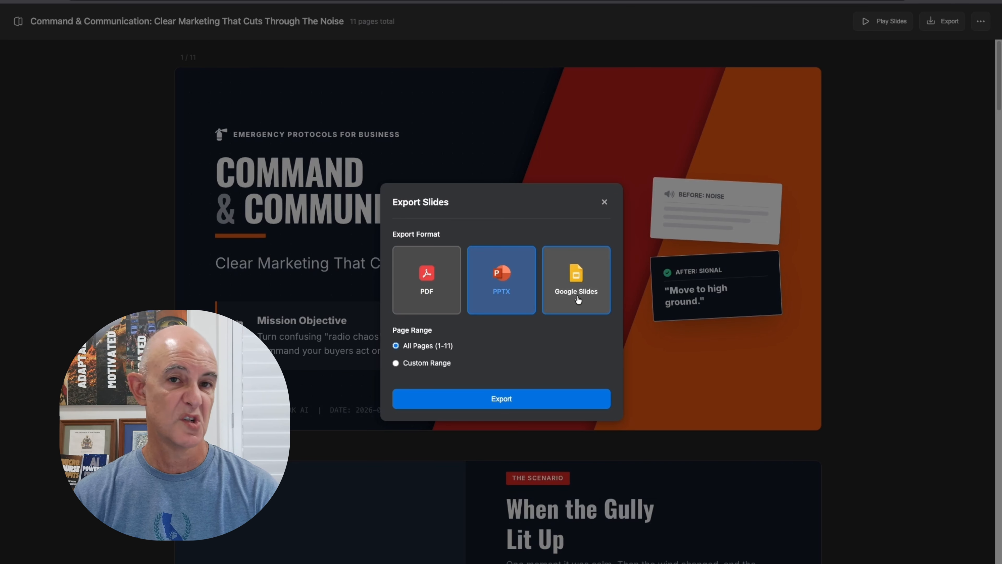
click(500, 400)
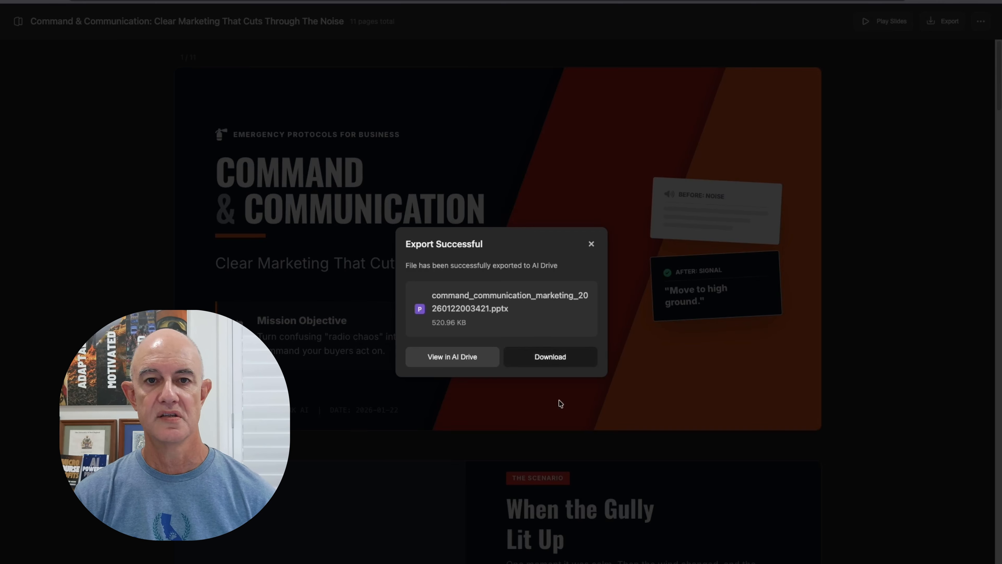
- Download the exported PPTX file to the Desktop under its suggested name and dismiss the export message
click(549, 360)
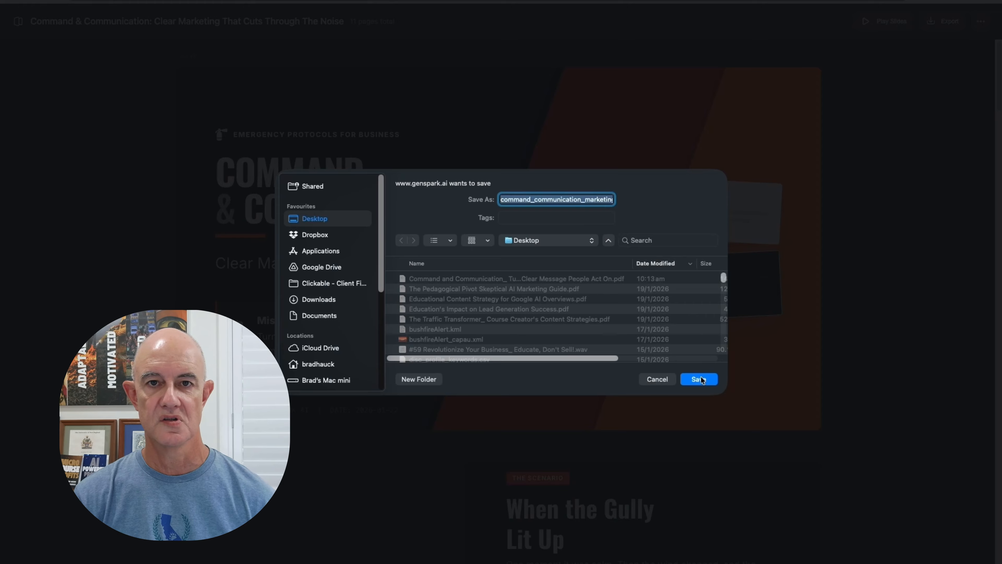
click(701, 376)
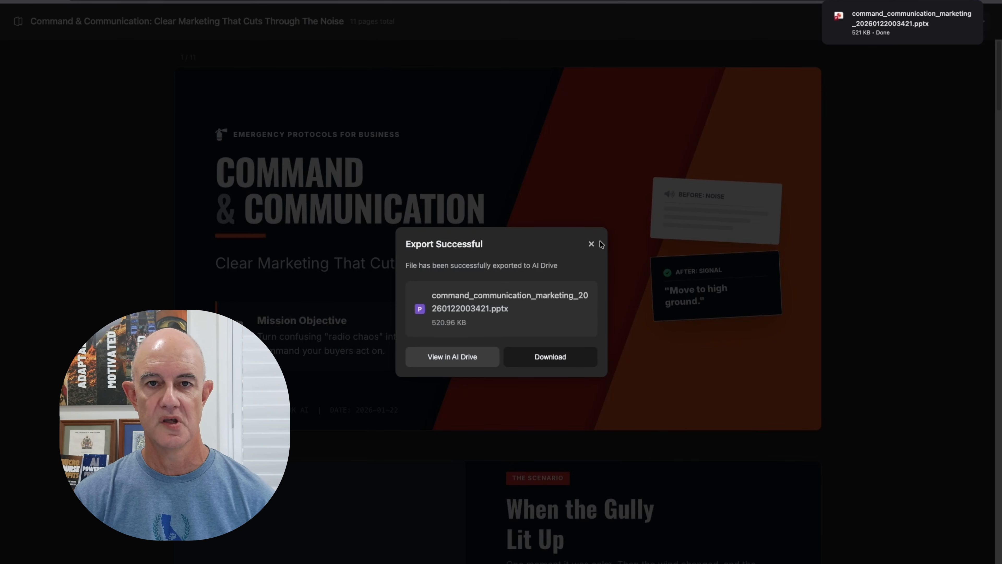
click(591, 244)
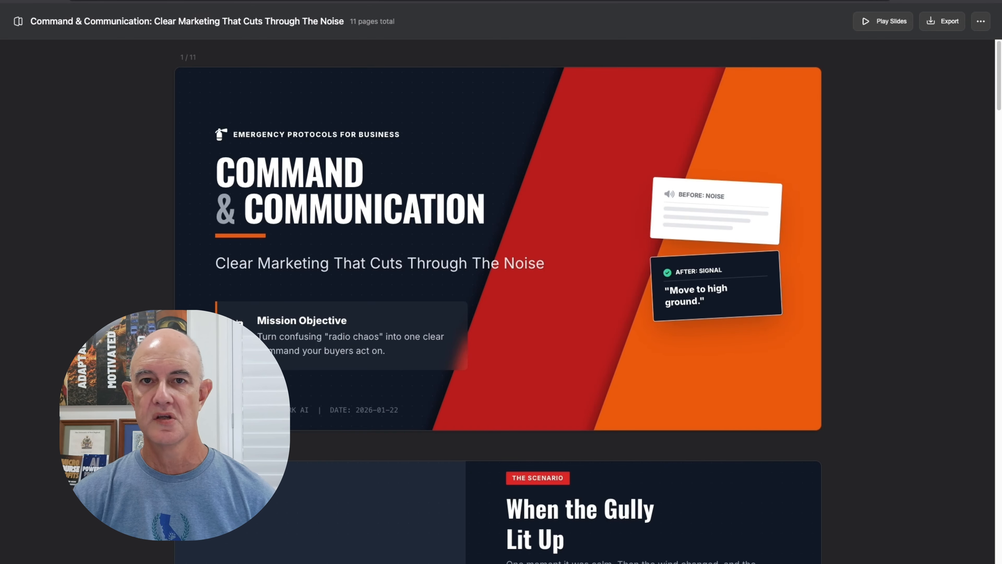
- Look at the PDF, PPTX and Google Slides export formats once more and close them without exporting
click(939, 20)
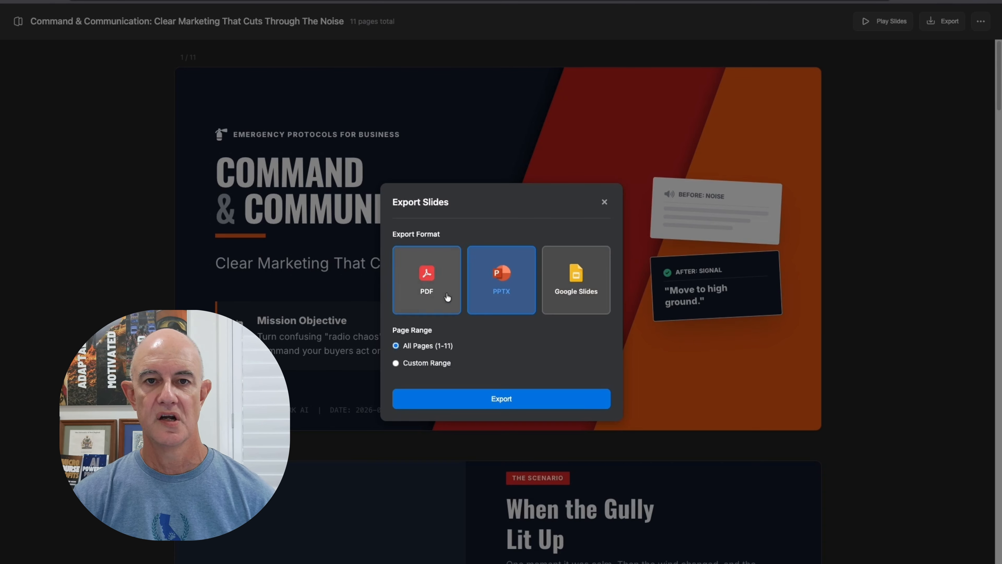
click(605, 203)
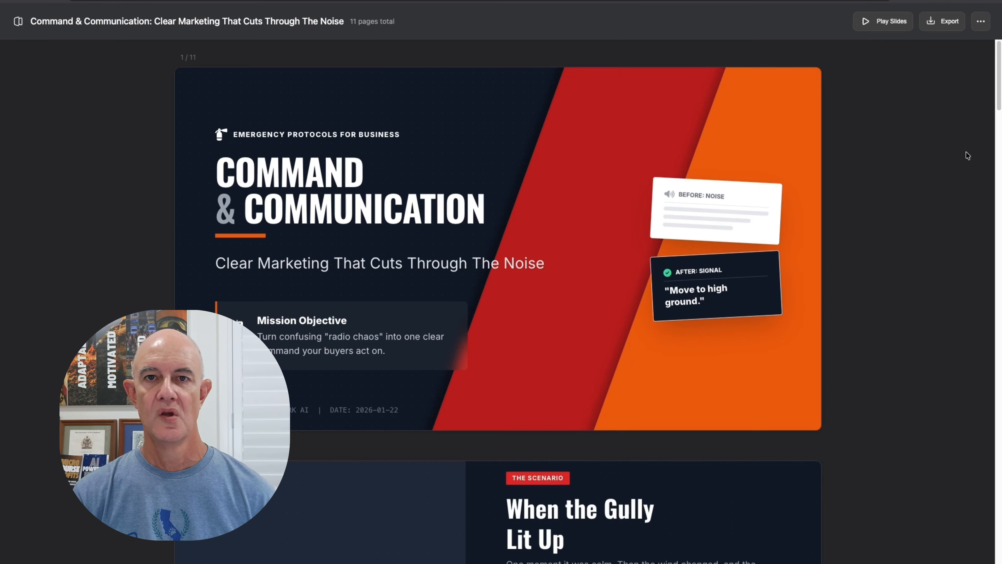